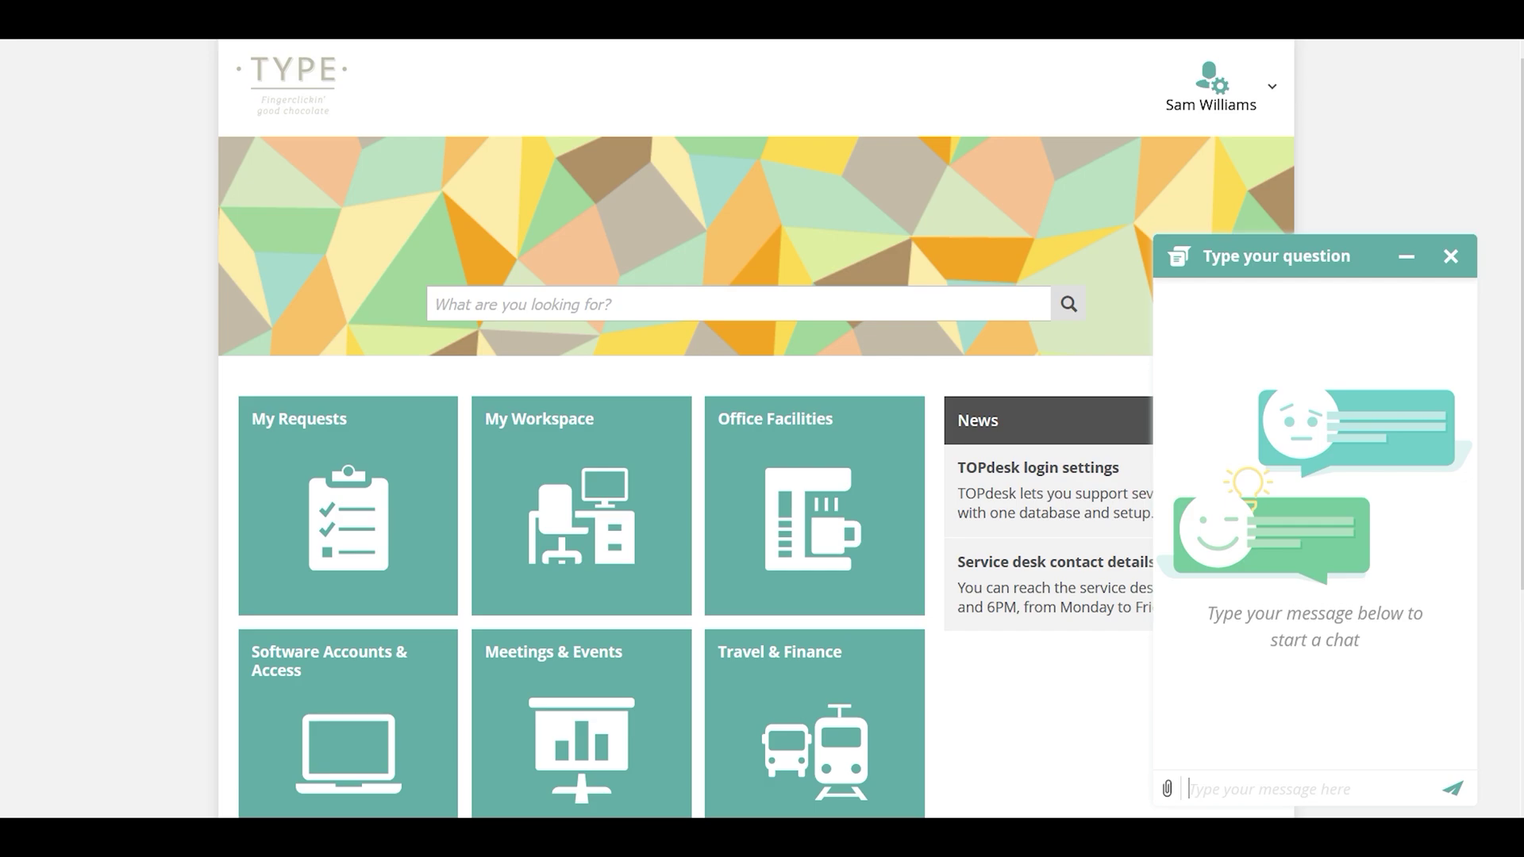
- Send the portal chat messages 'Hi' and 'I need some help here'
text(Hi)
key(Return)
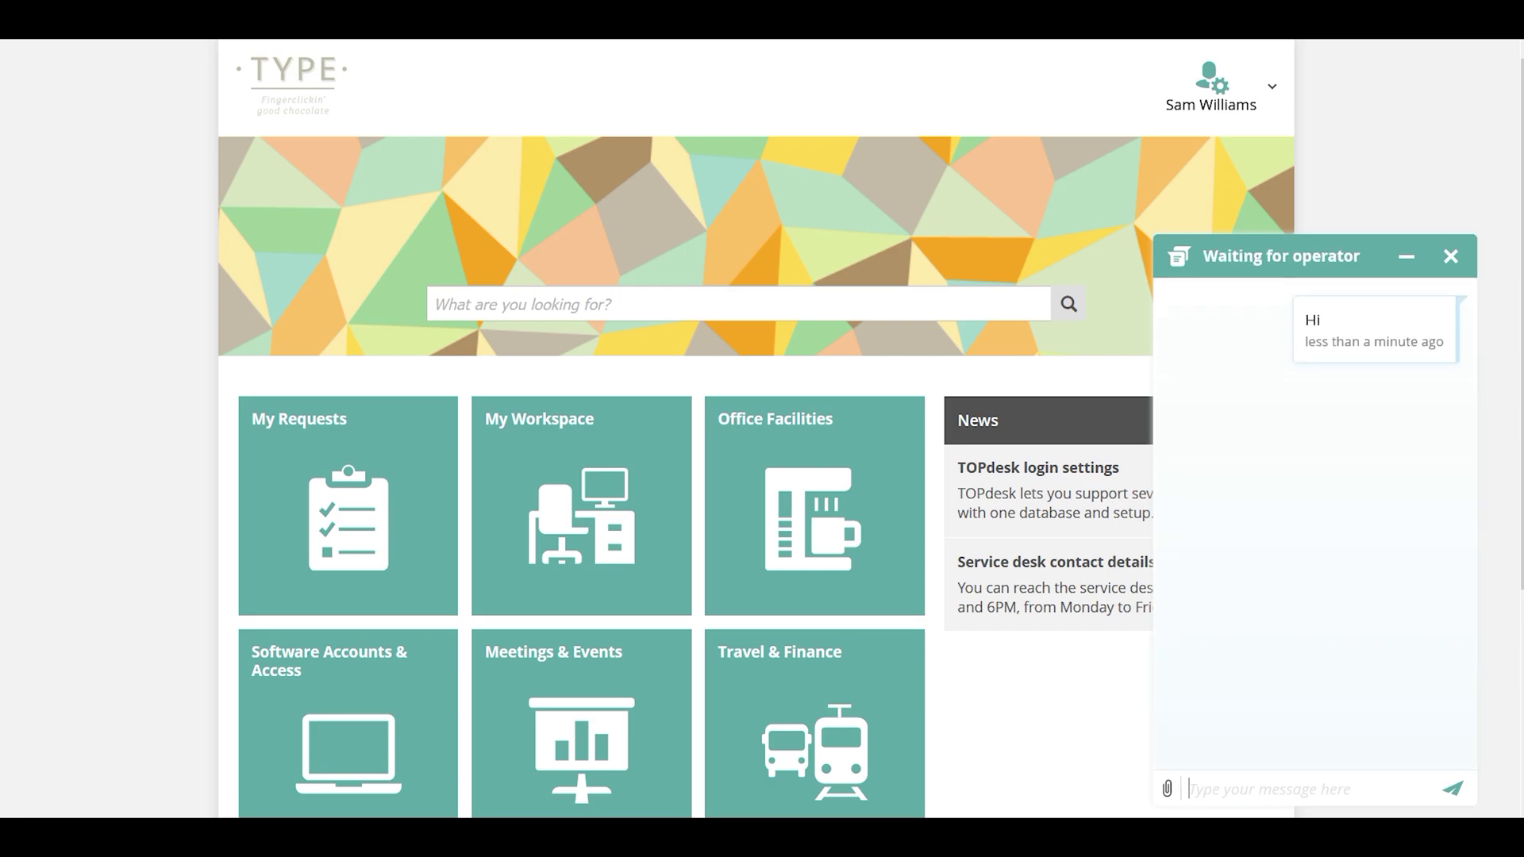
text(I need some help here)
key(Return)
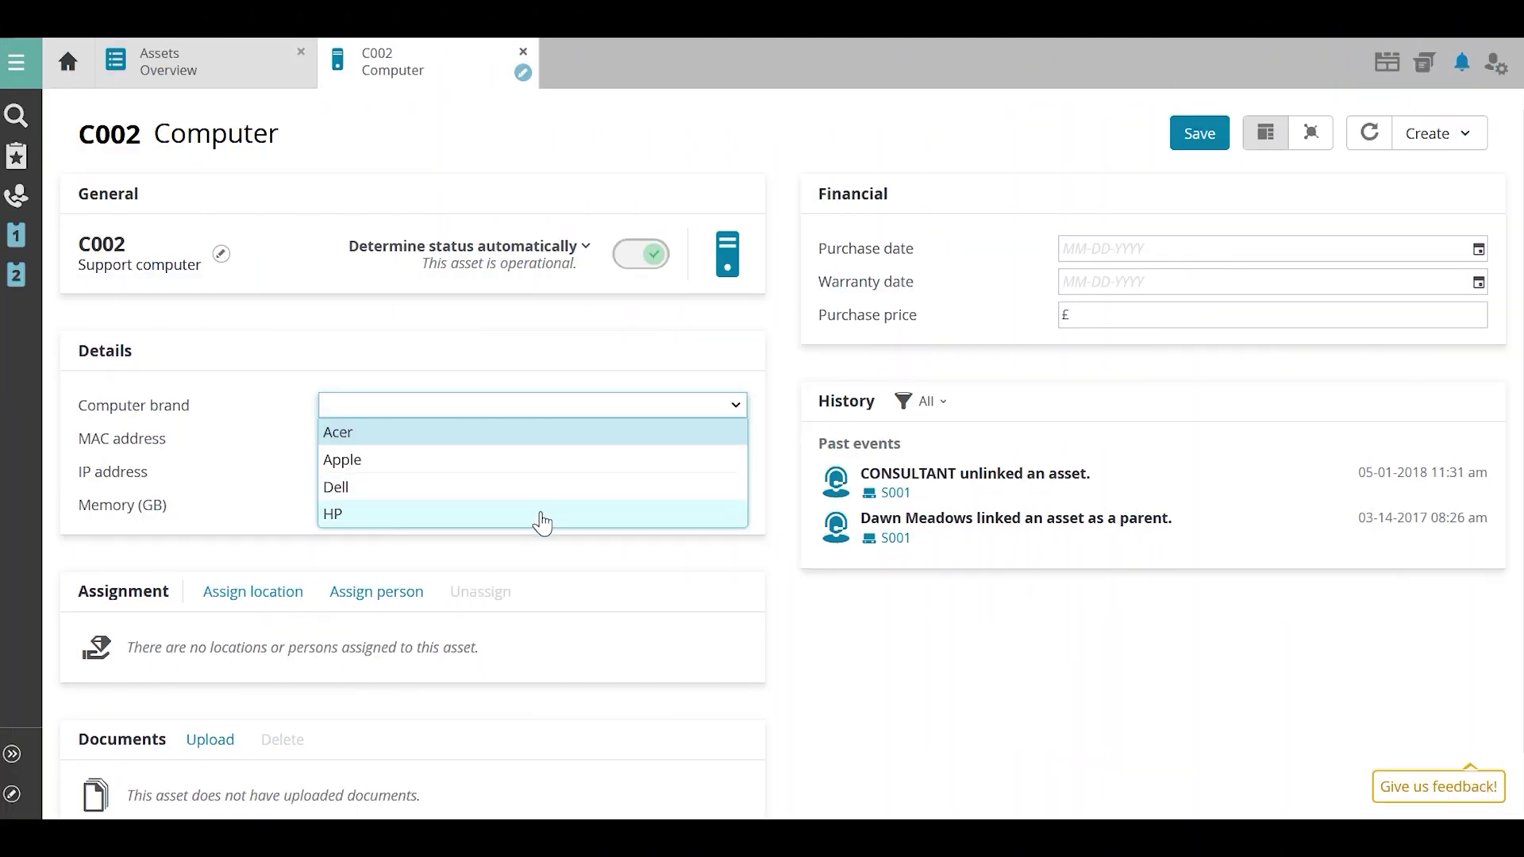
- Set C002's computer brand to HP and memory to 16 GB, then view waiting chats
click(537, 520)
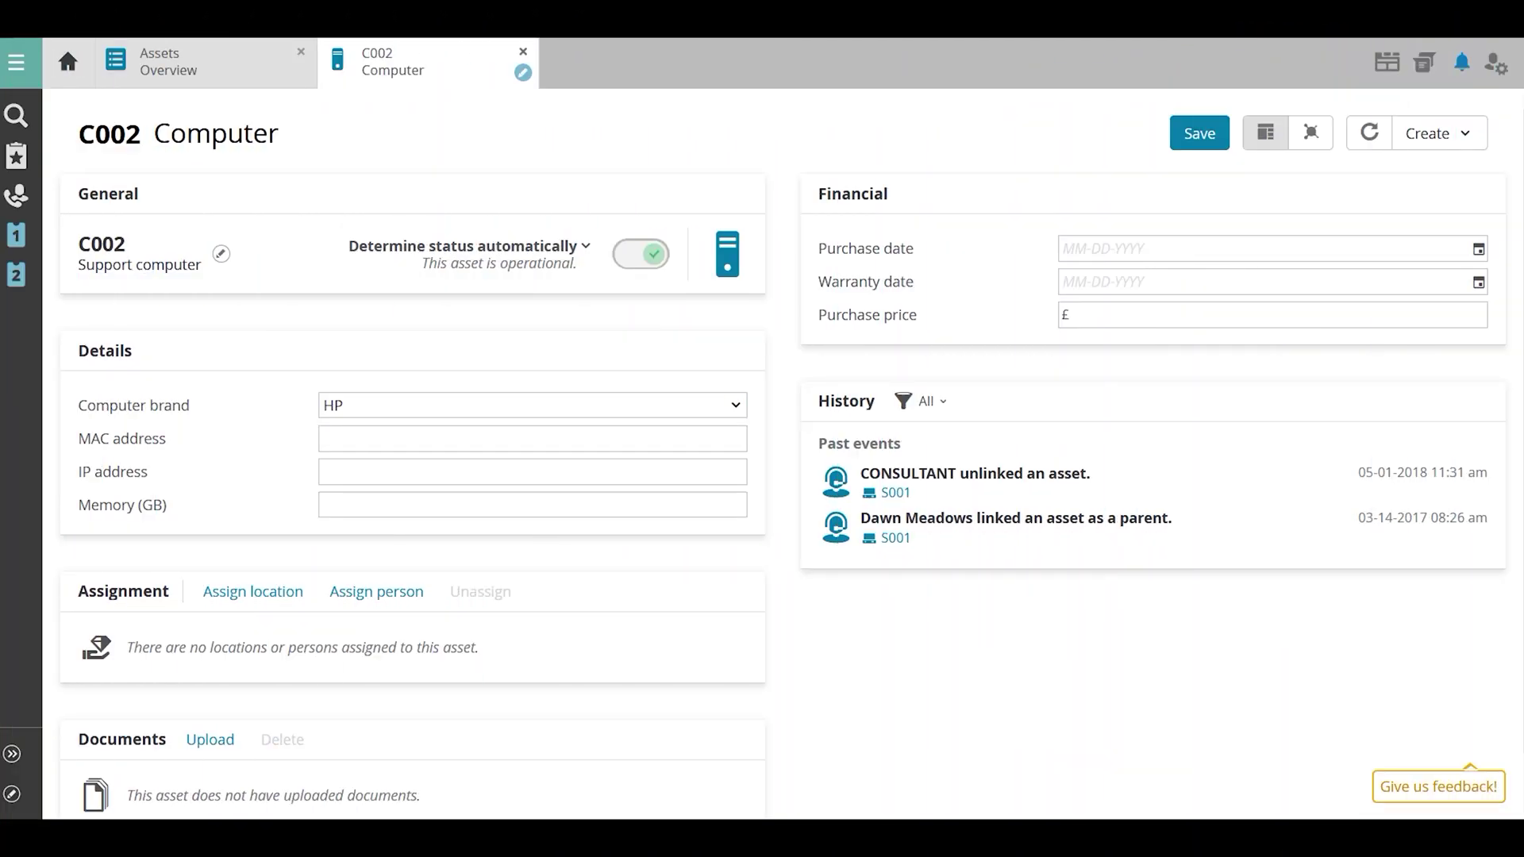
click(532, 505)
text(16)
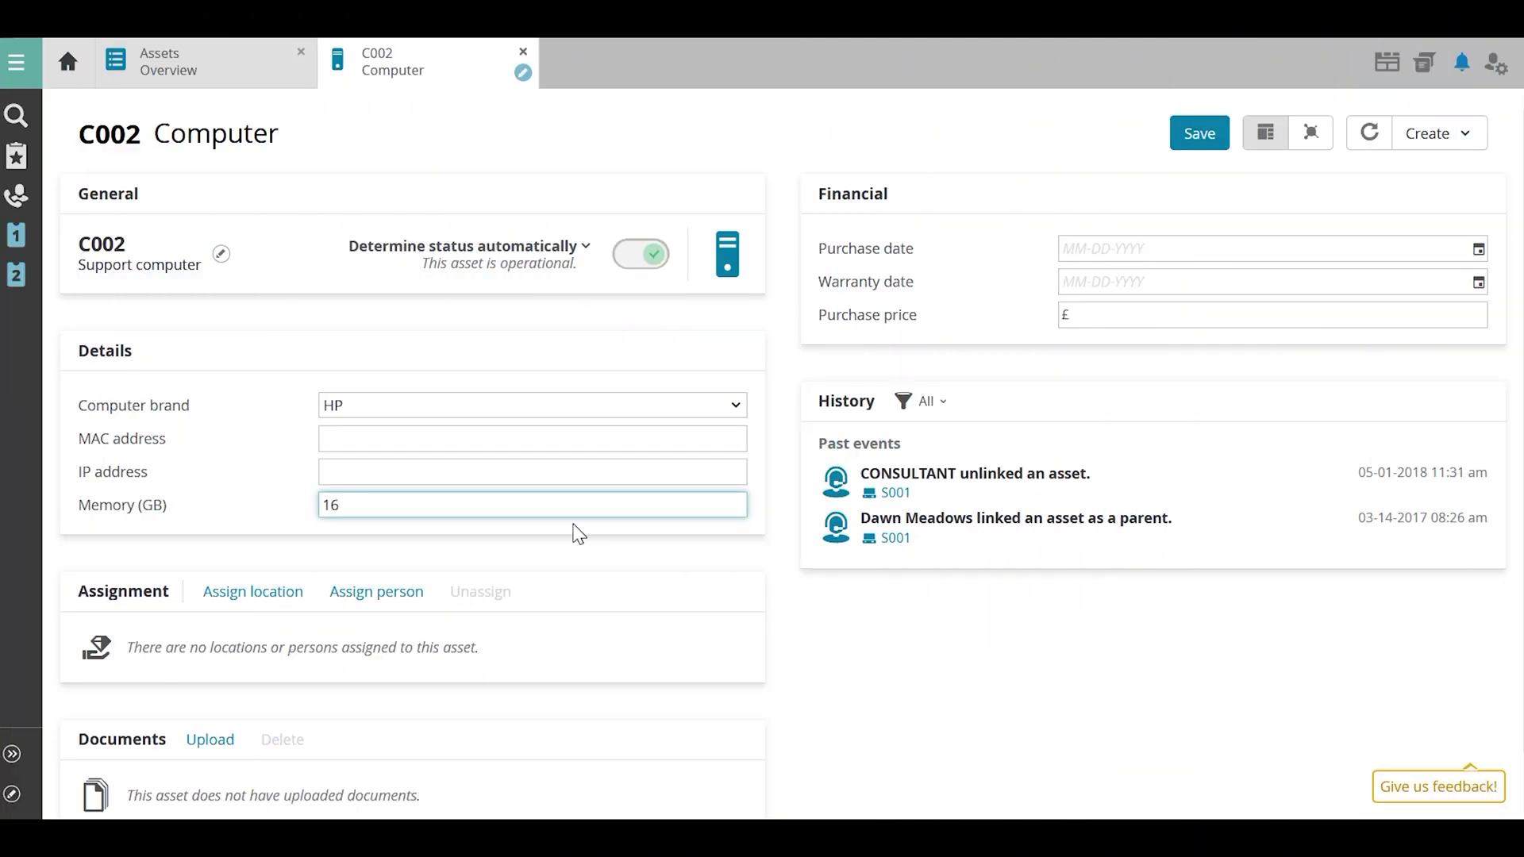
click(578, 527)
click(1478, 250)
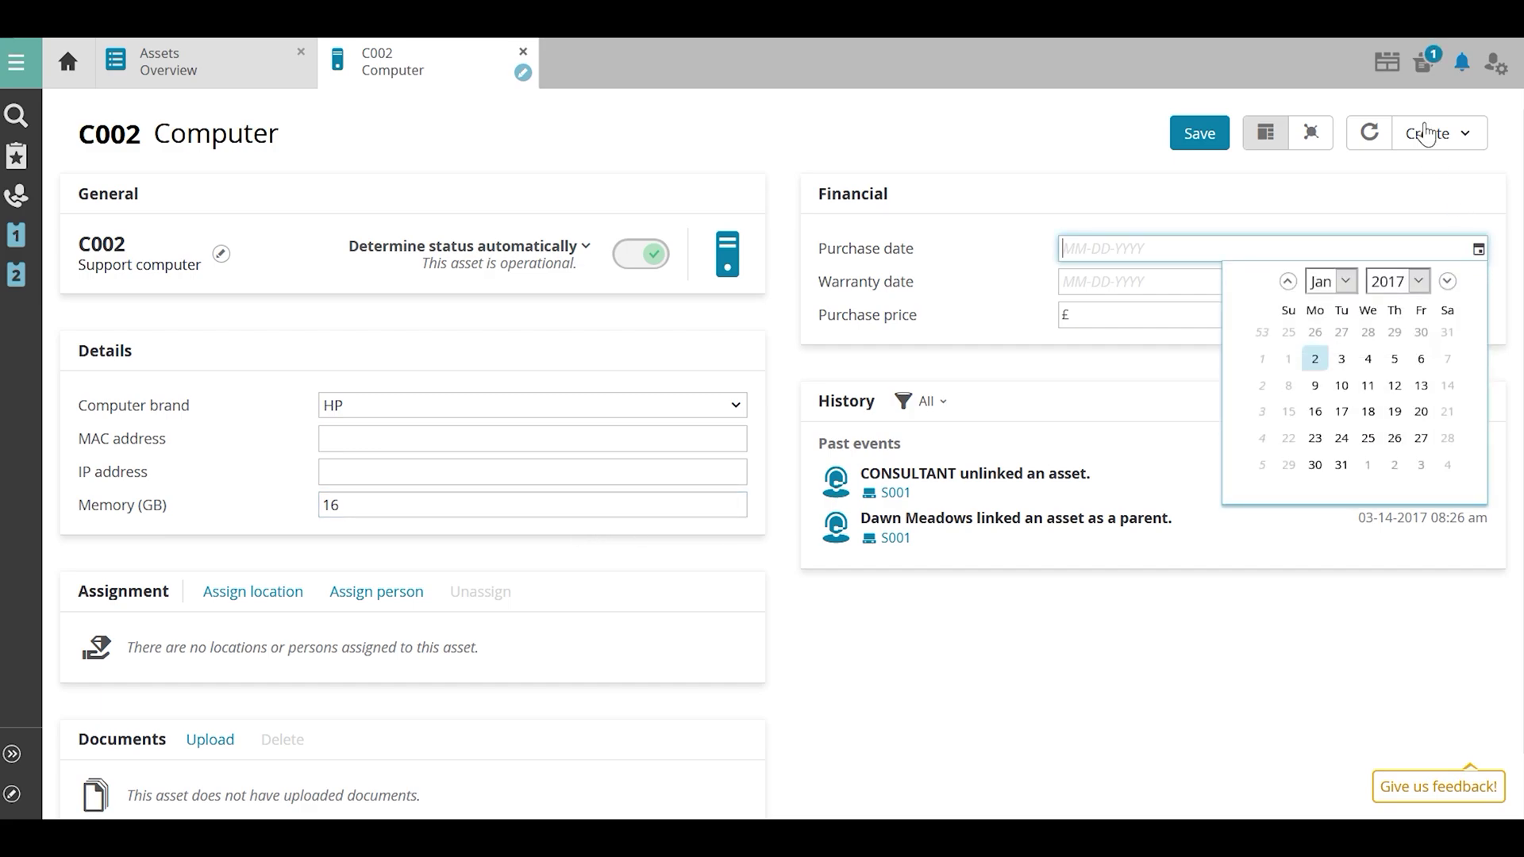
click(1427, 67)
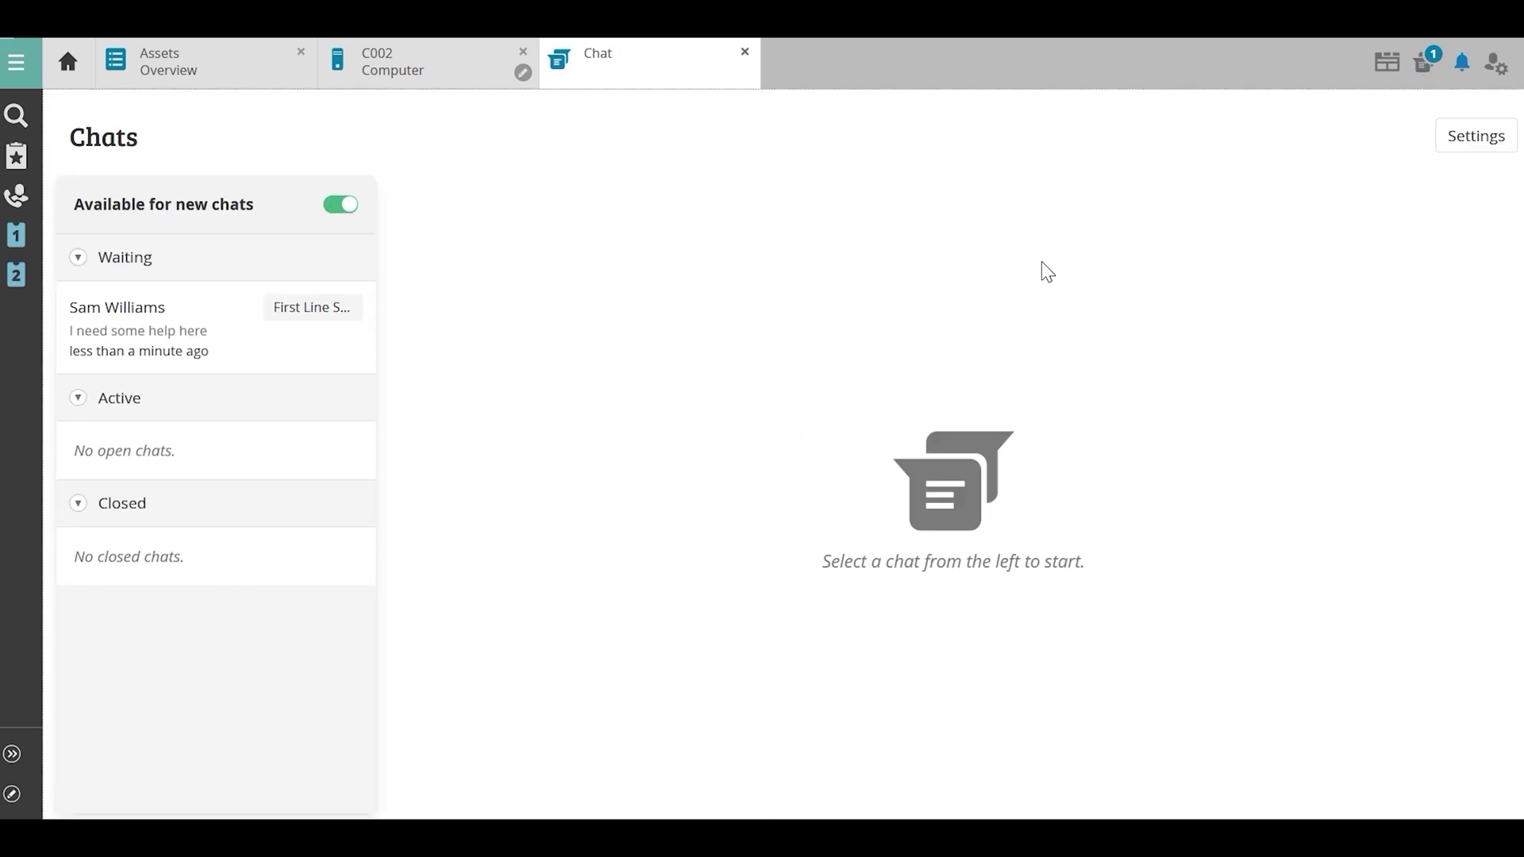
- Pick up the waiting chat, greet the caller by name, and announce the transfer to IT
click(267, 337)
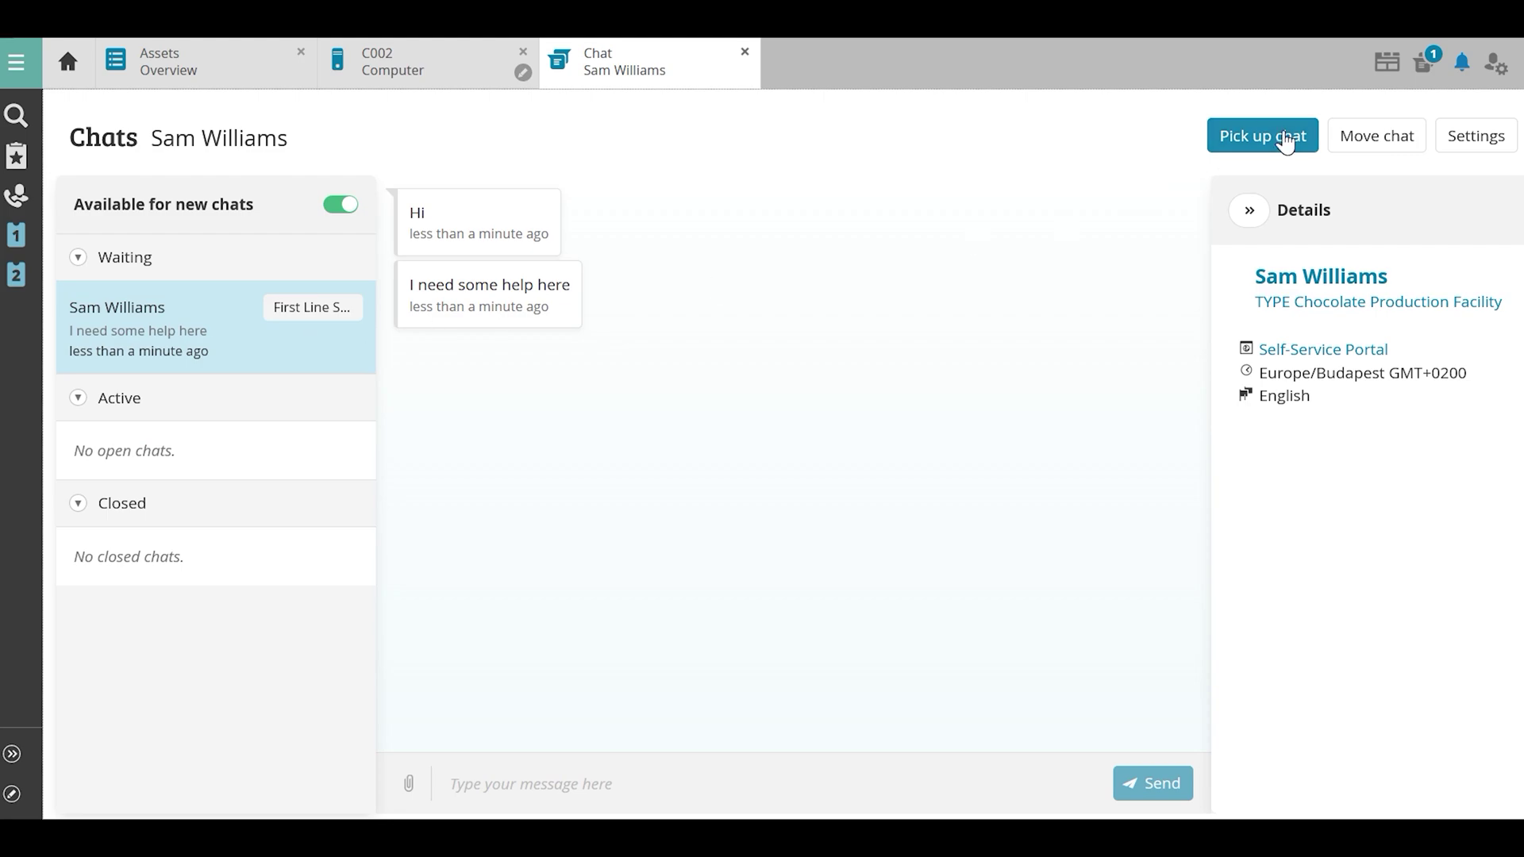
click(1276, 143)
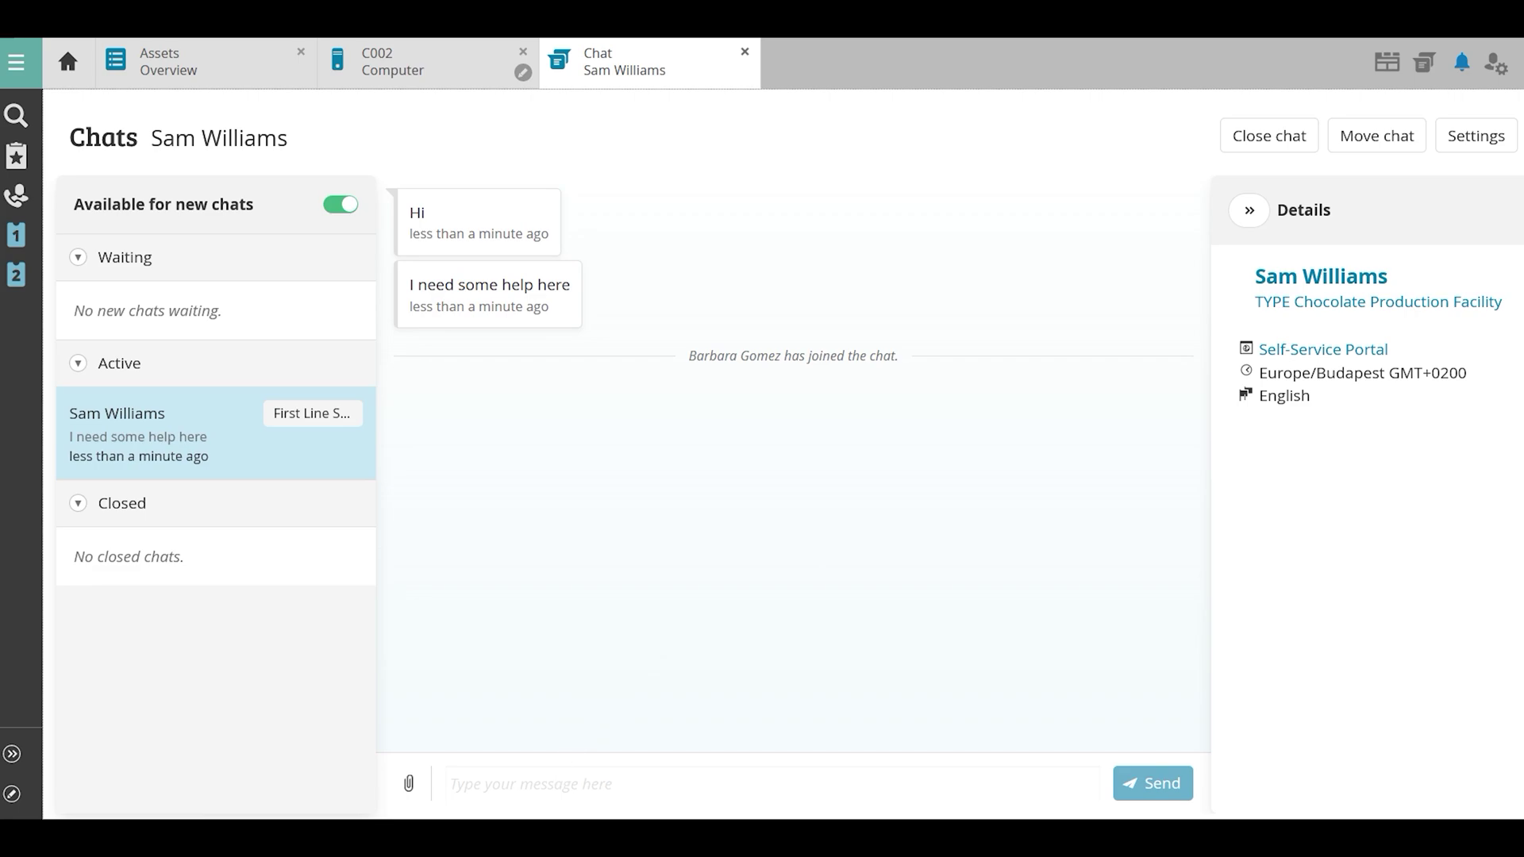
click(580, 783)
text(Hi)
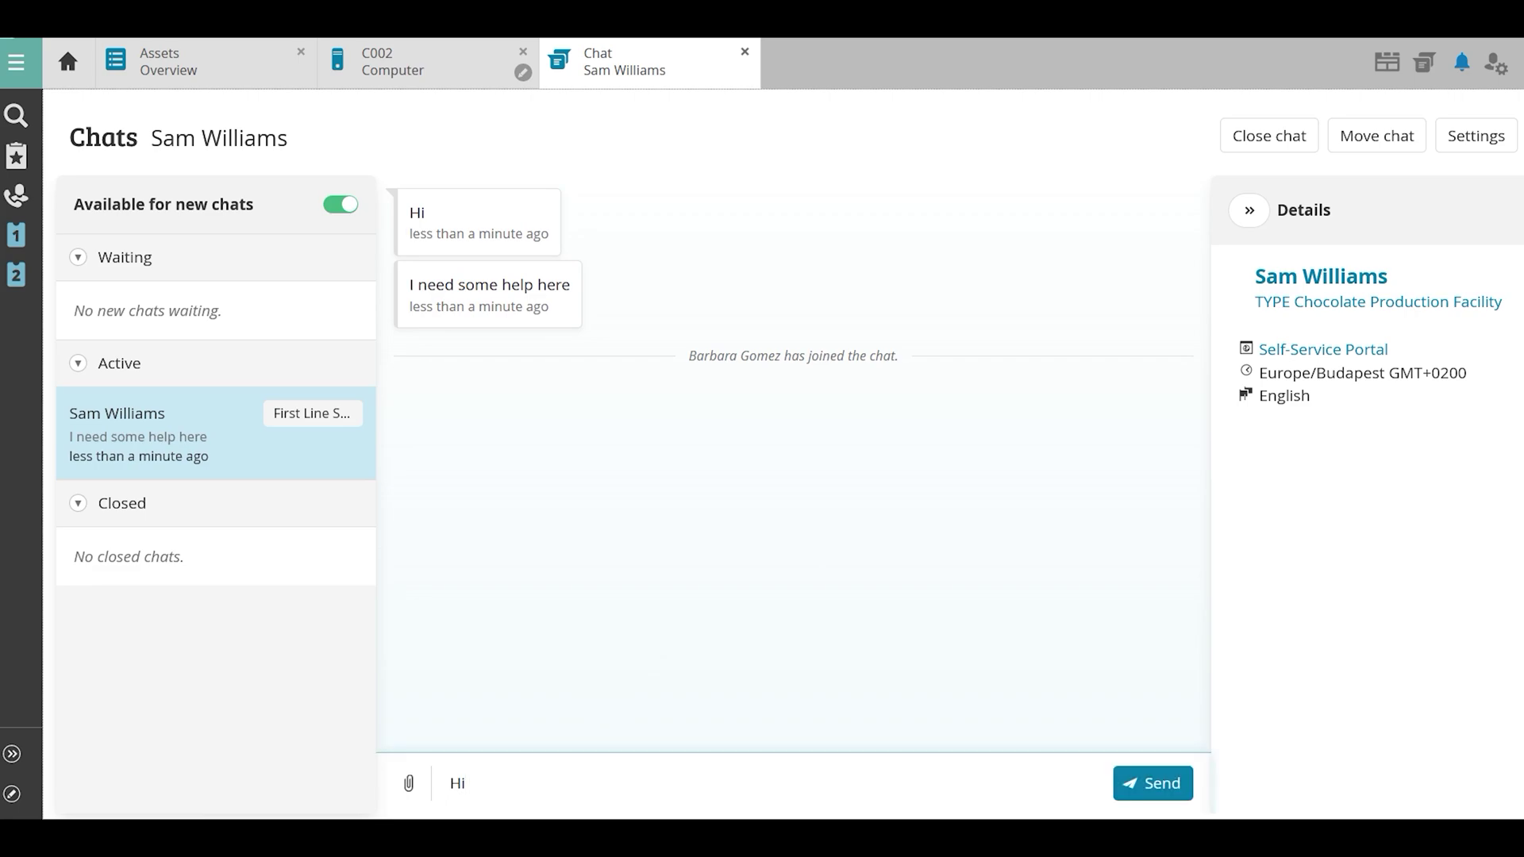
text( Sam, How can I help you?)
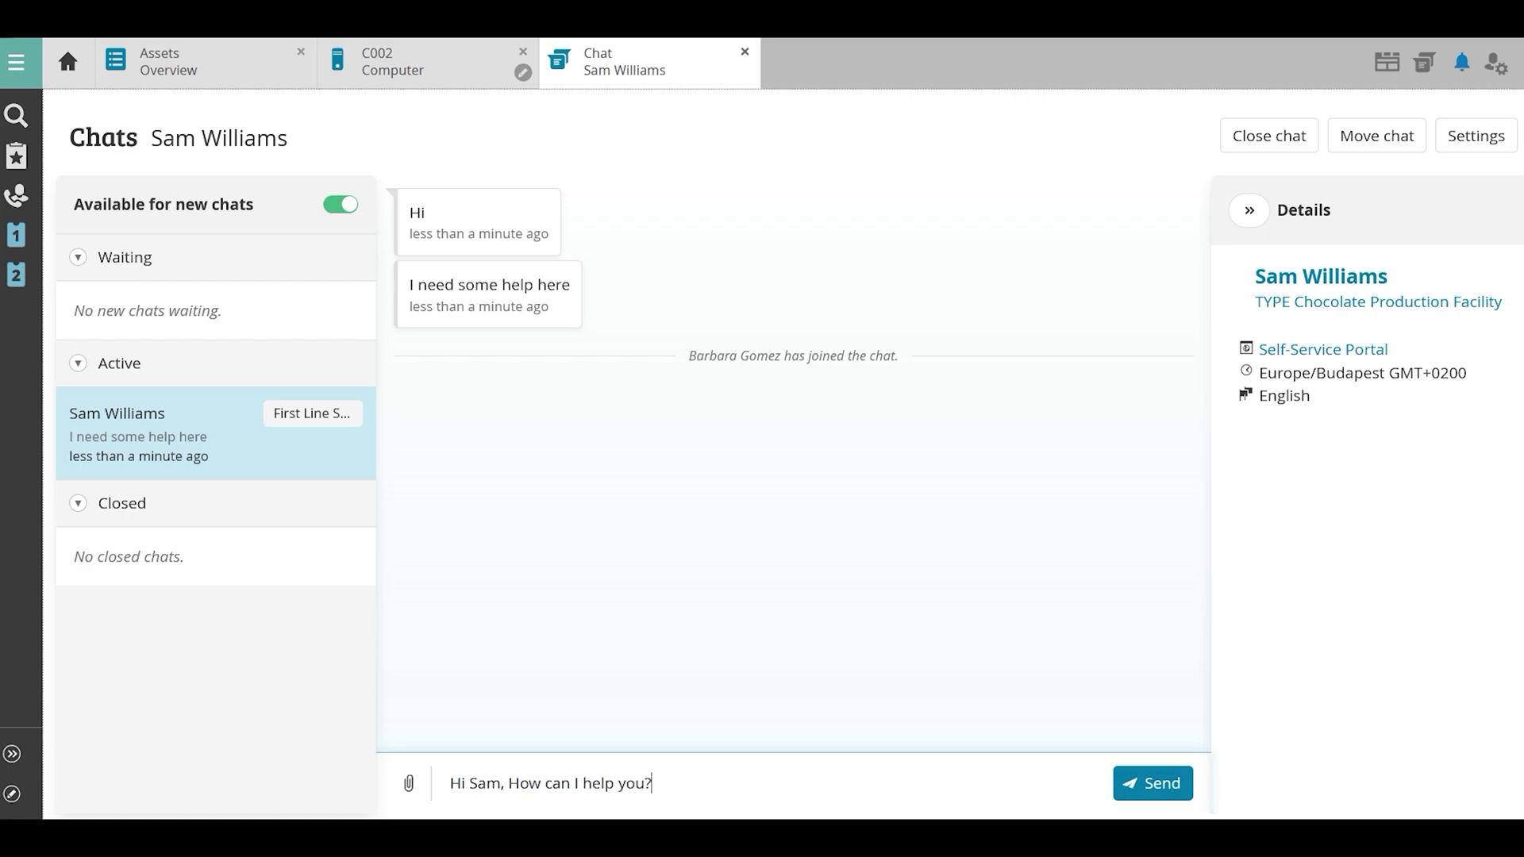
key(Return)
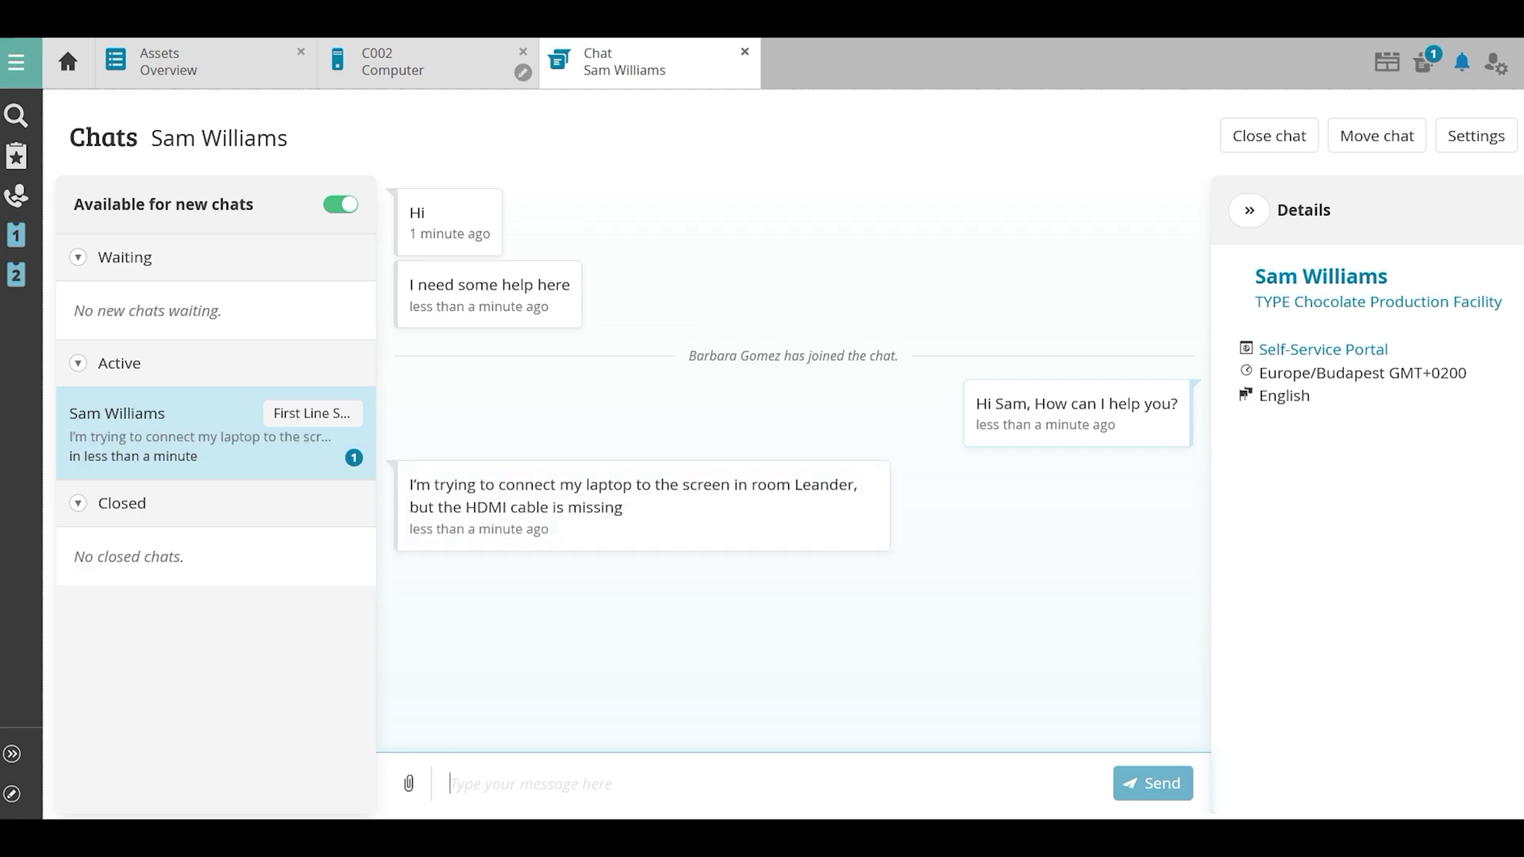
text(I’ll transfer you to the IT department Sam, I’m sure they can help you)
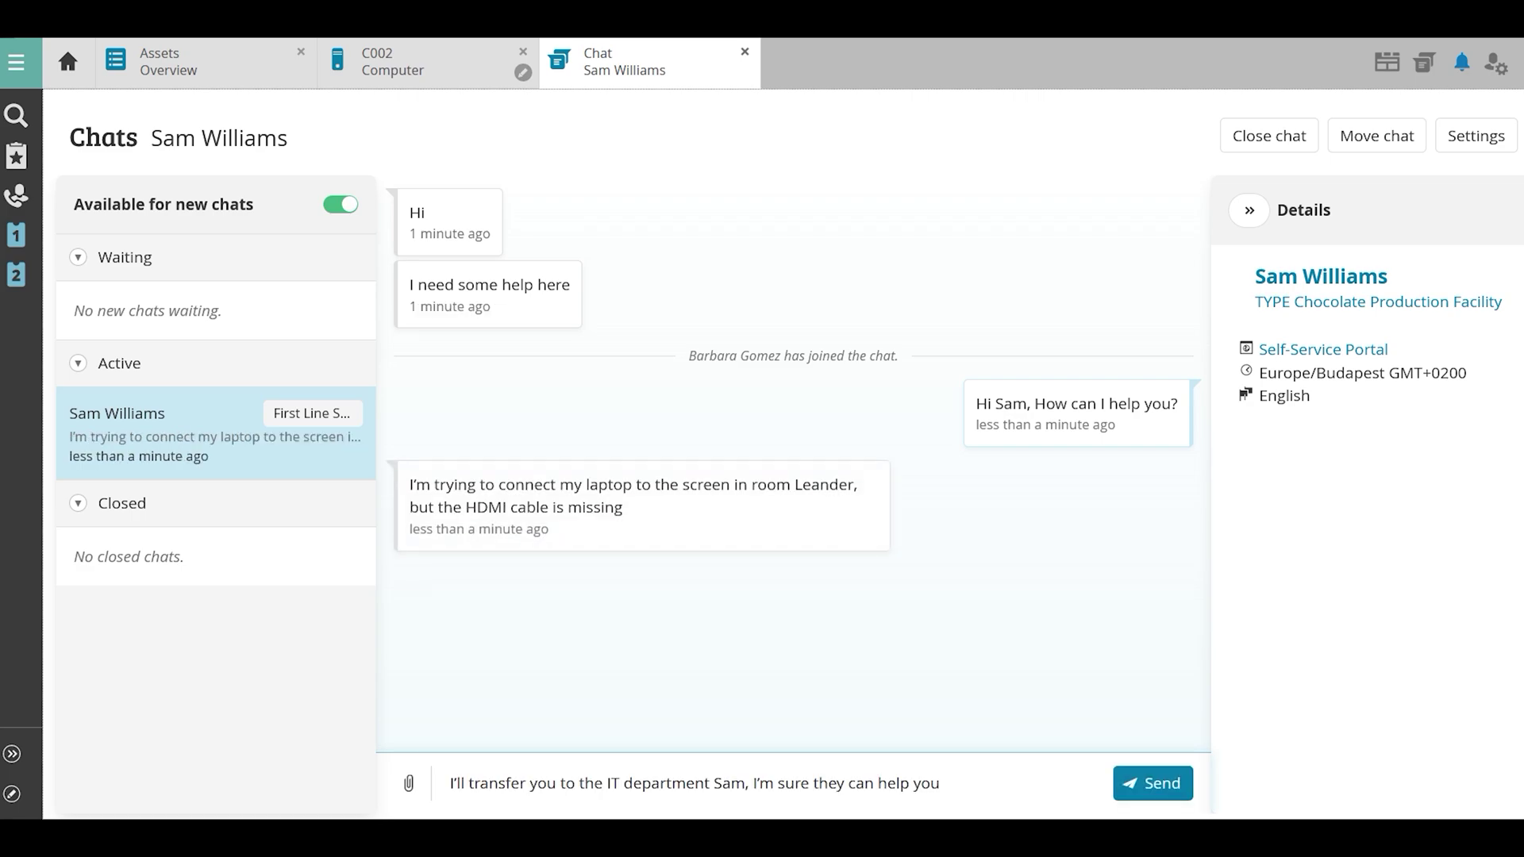
key(Return)
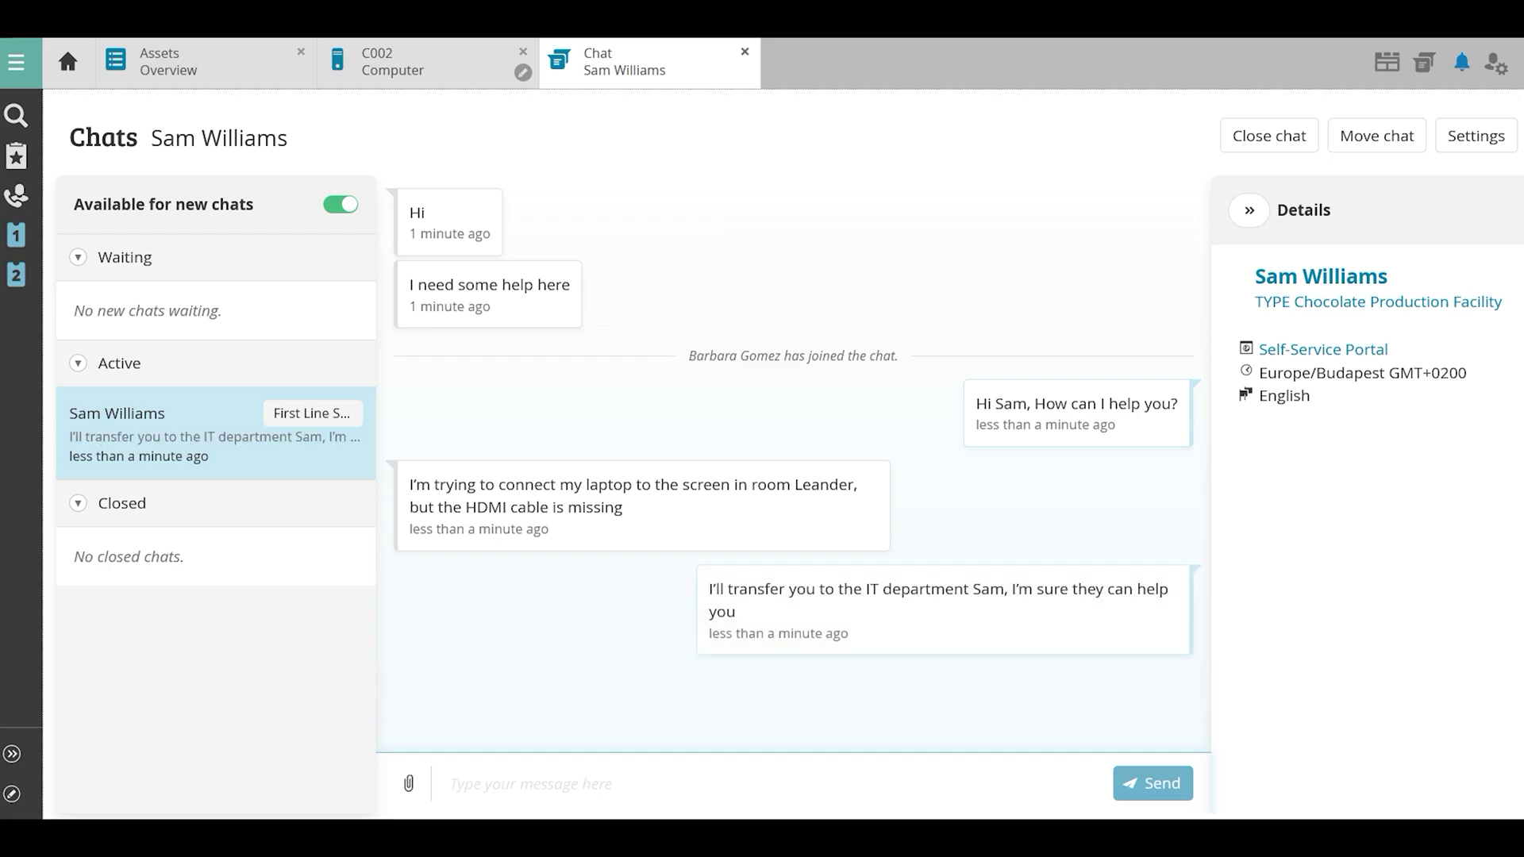
- Move the active chat to the Second Line Support channel
click(1383, 140)
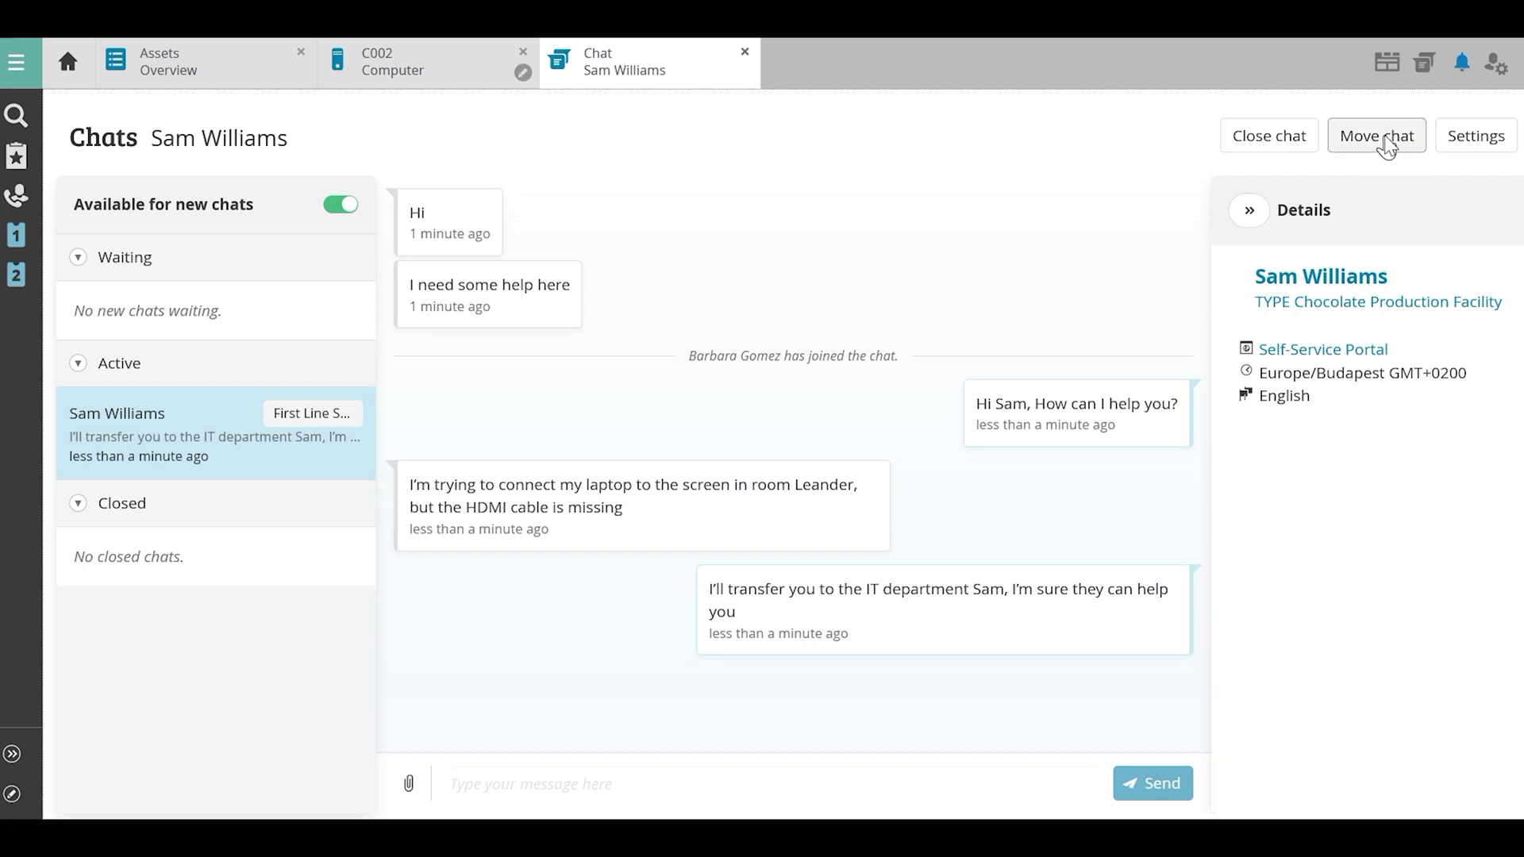
click(954, 456)
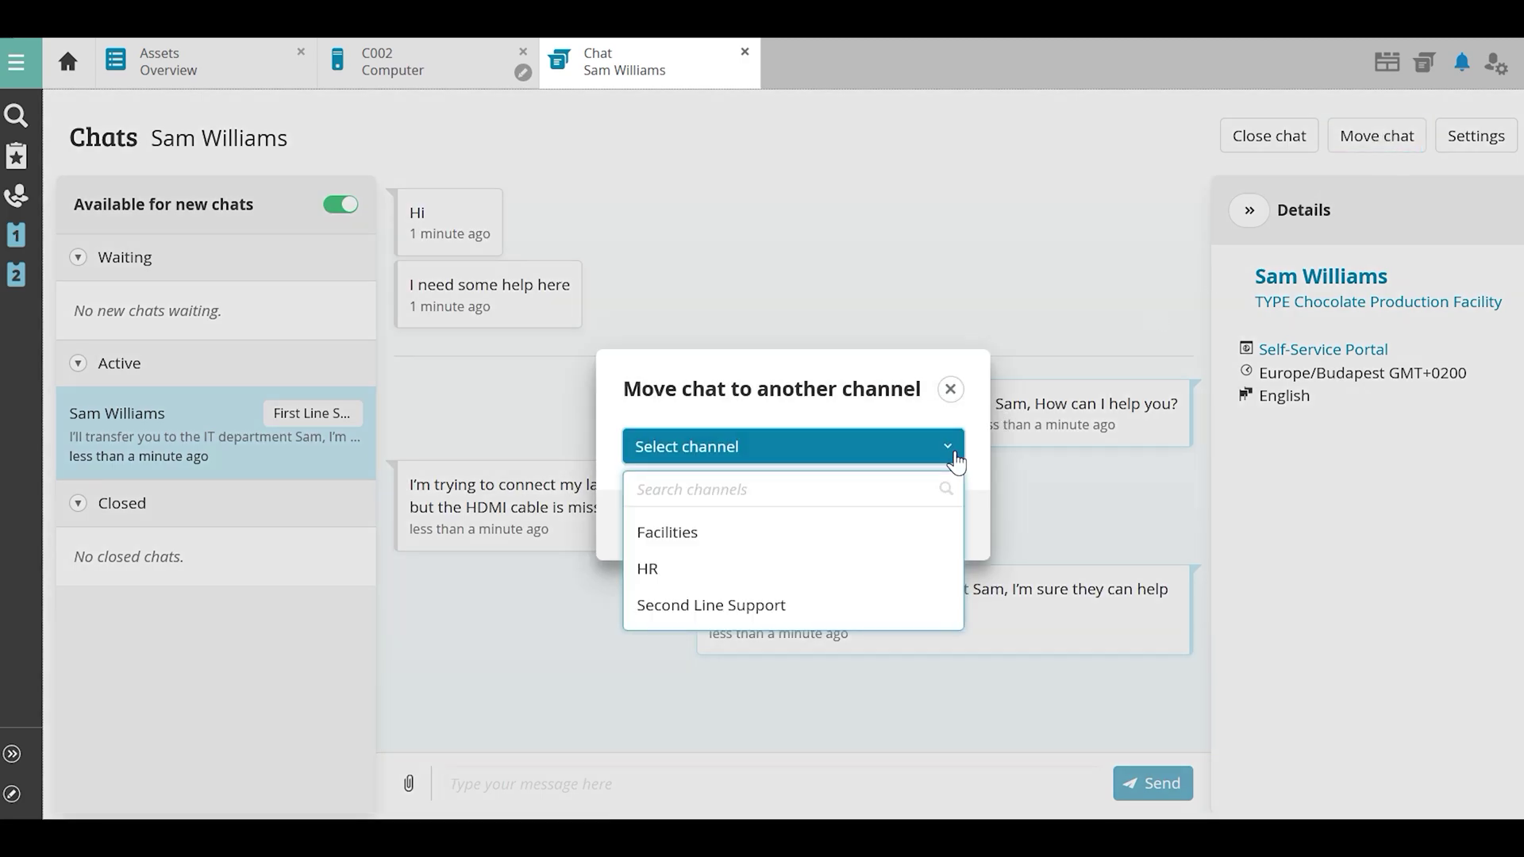
click(794, 607)
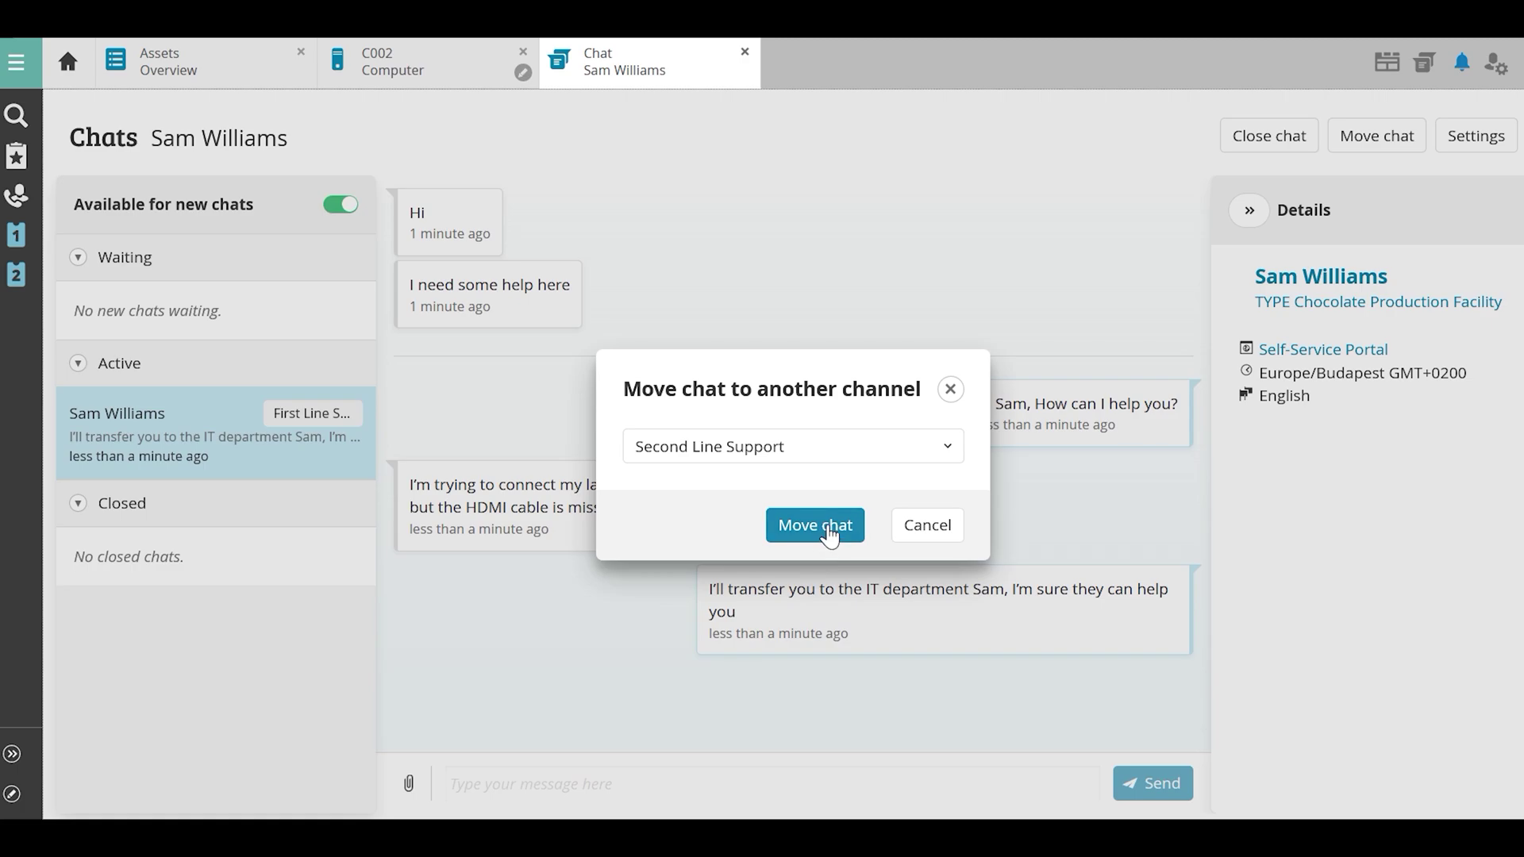
click(829, 536)
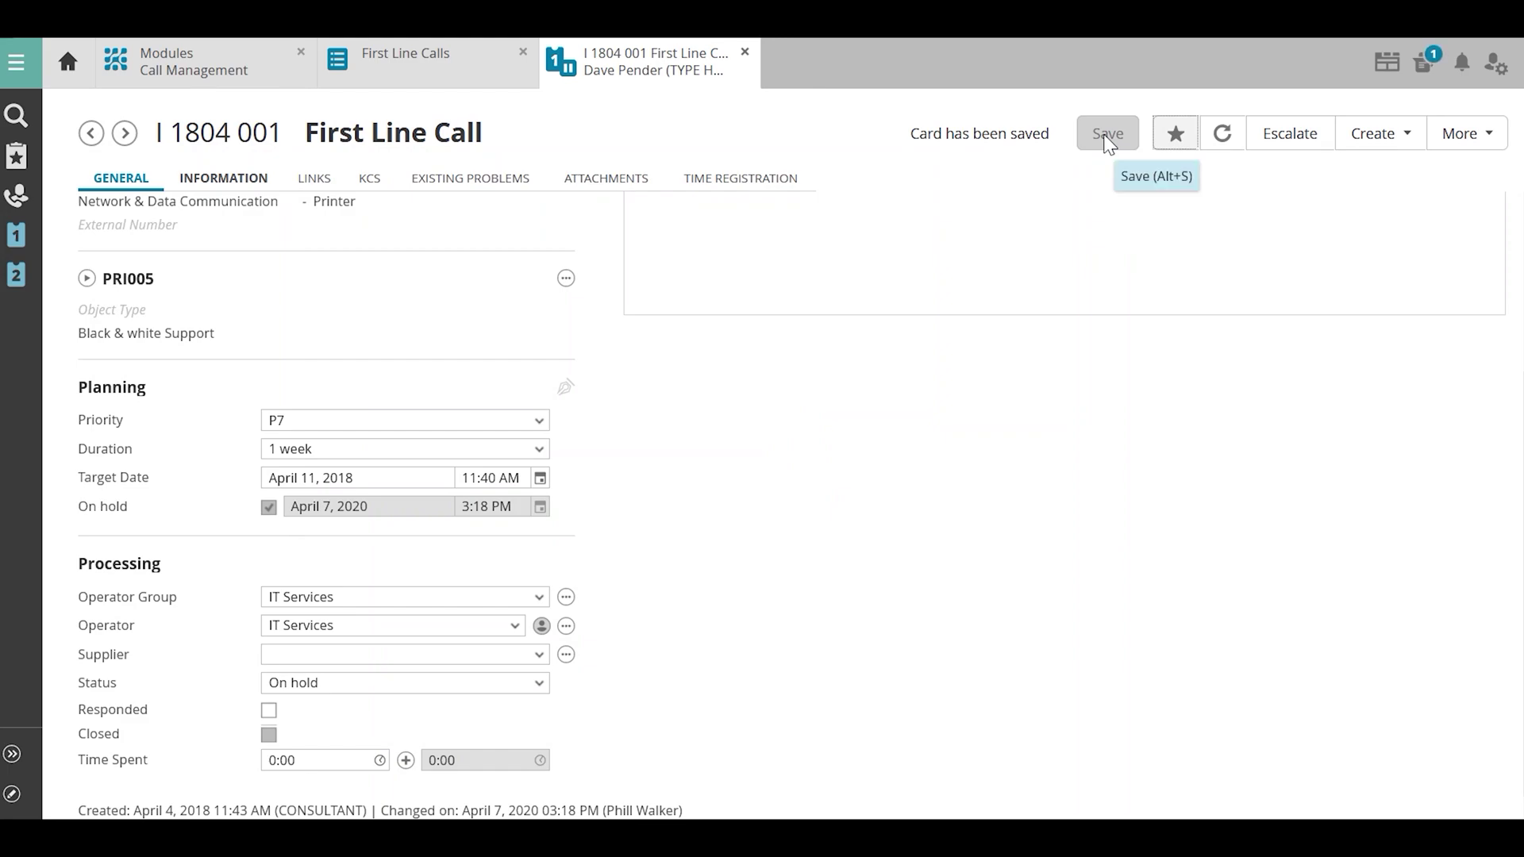
- Pick up the transferred chat and reply that an HDMI cable reaches Leander in 1 minute
click(1423, 71)
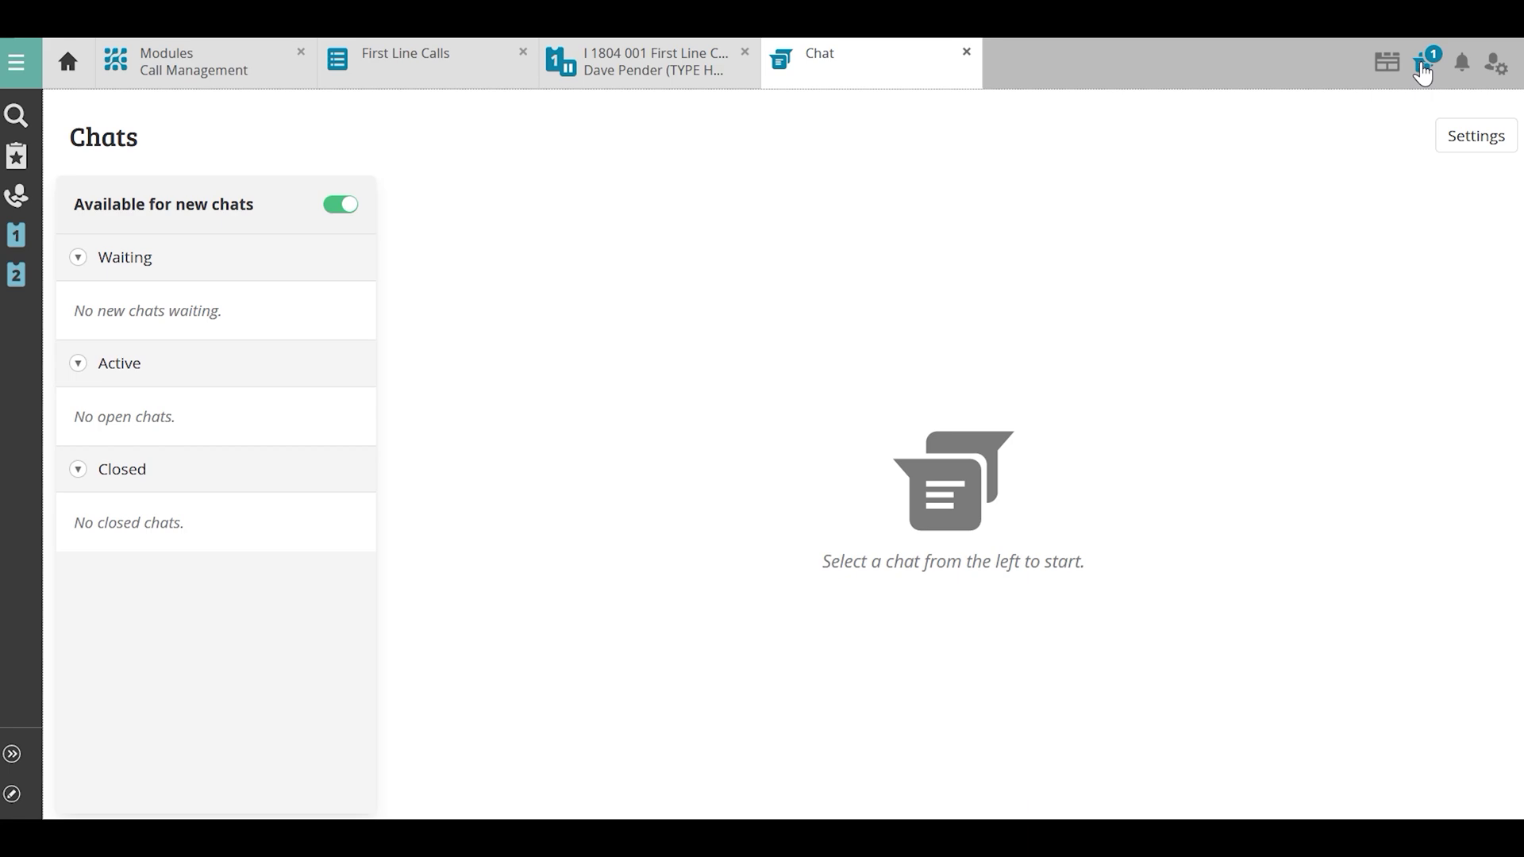
click(164, 323)
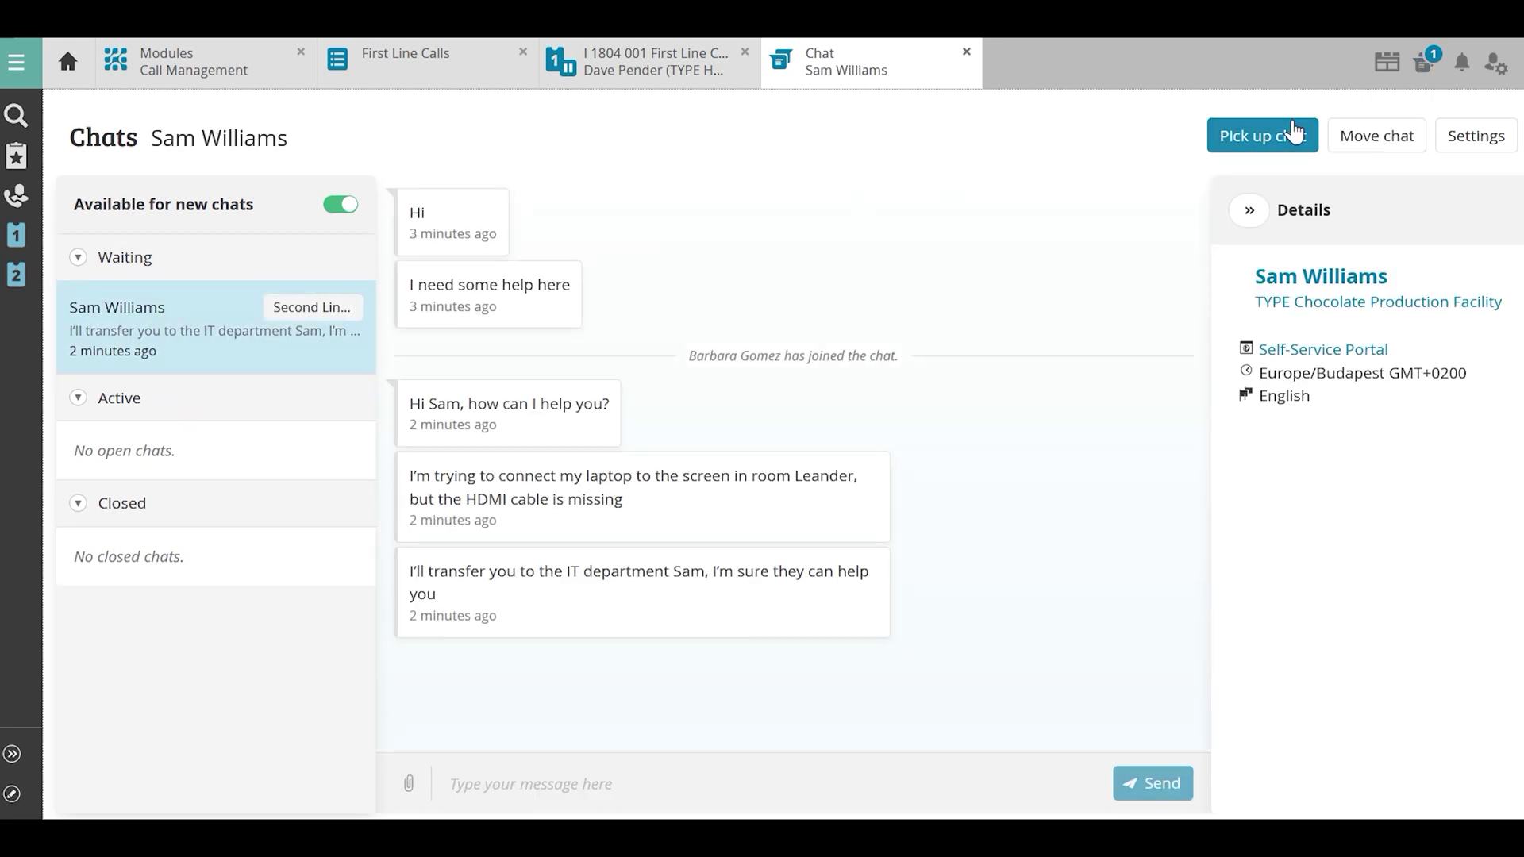
click(1289, 135)
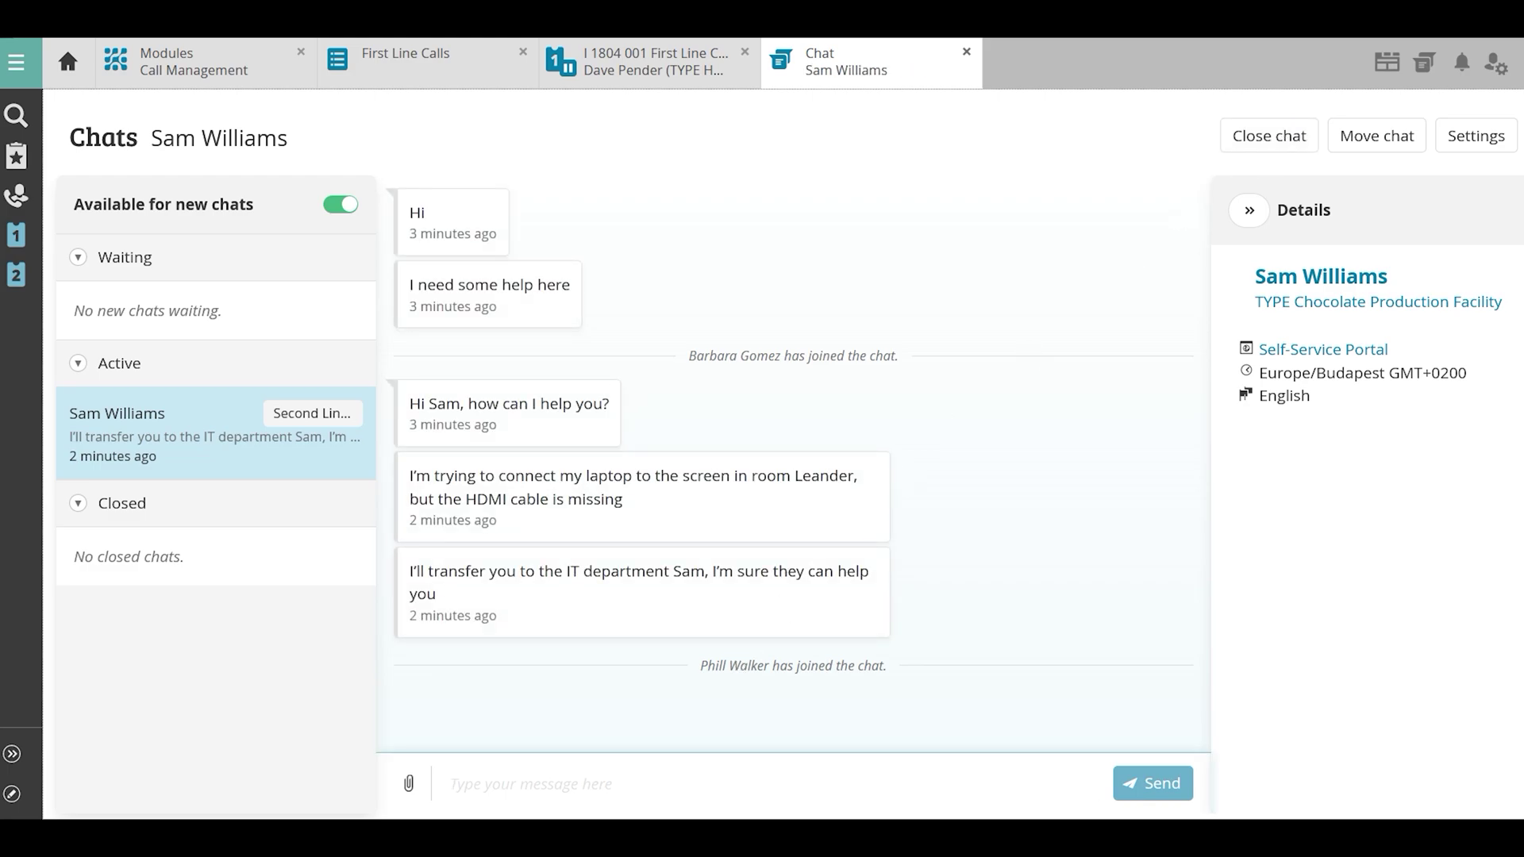
text(Hi Sam, we will get you an HDMI cable, we’ll be in Leander in 1 minute)
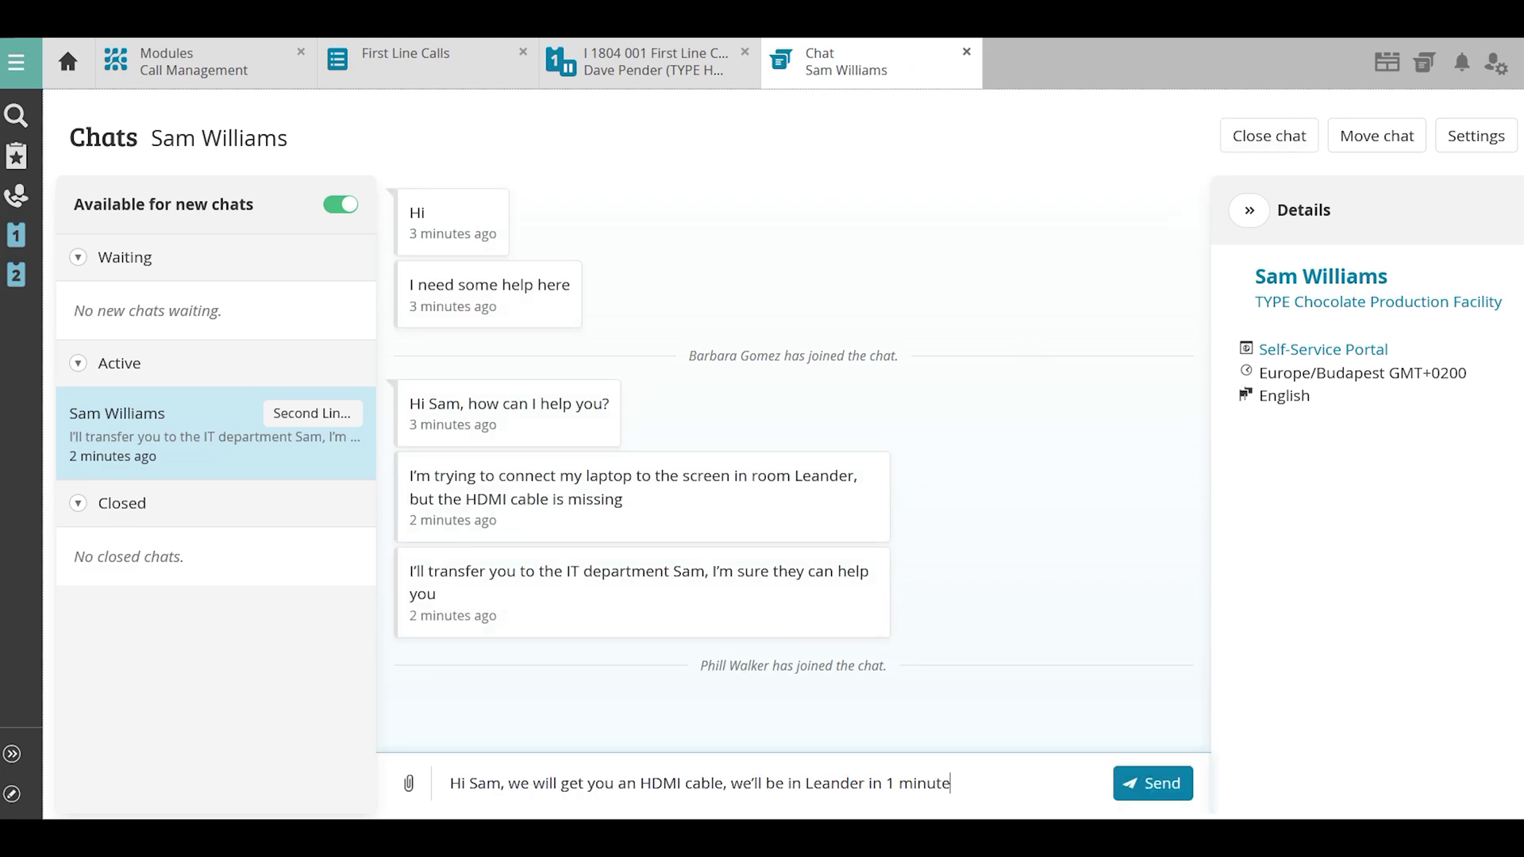
key(Return)
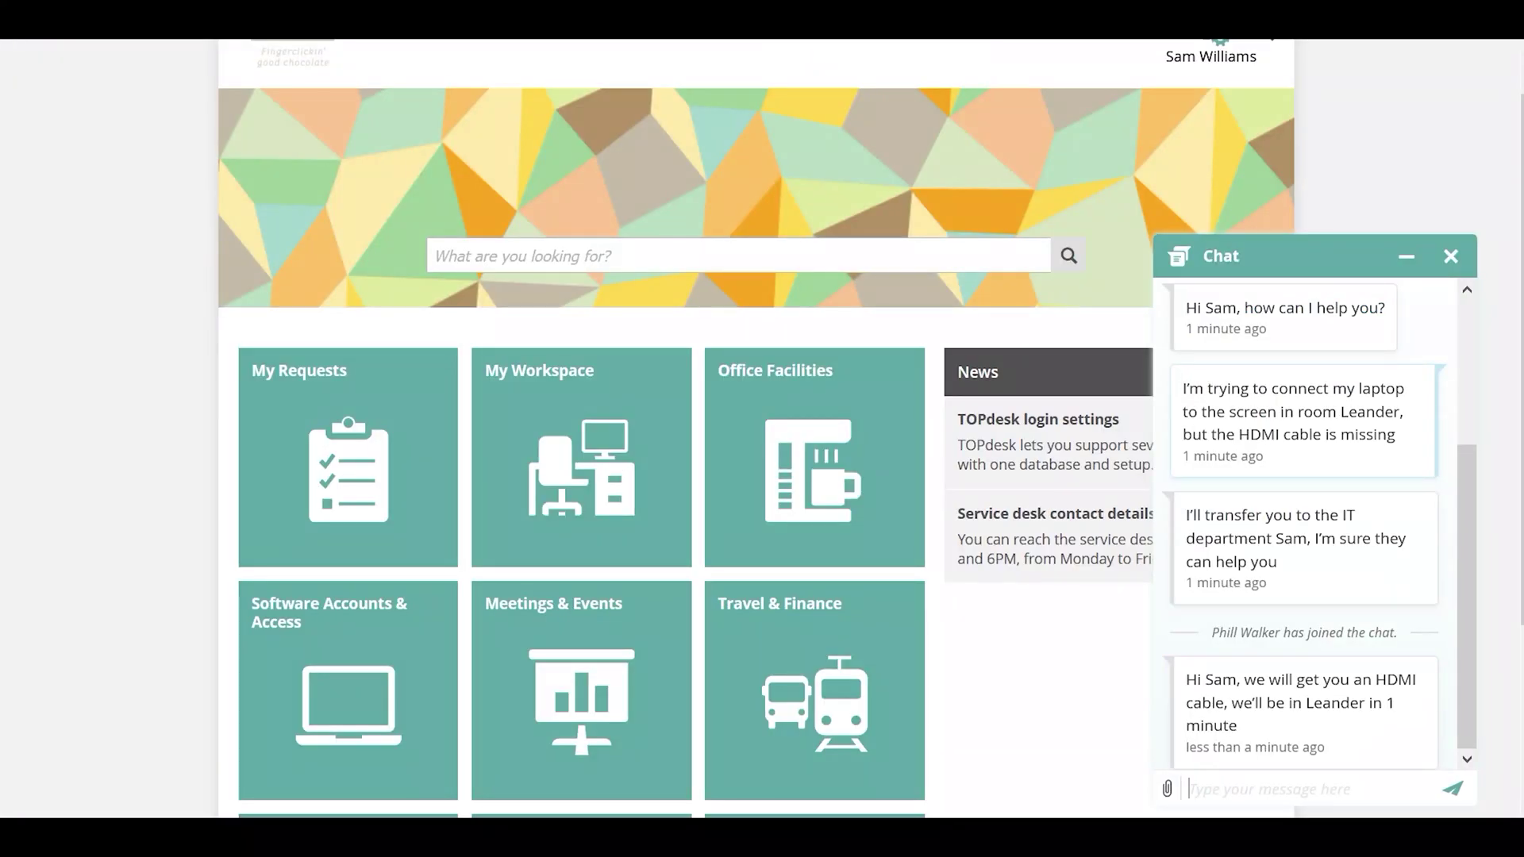
- Send a thank-you message to the operator by name from the portal chat
text(Thank you Phill)
key(Return)
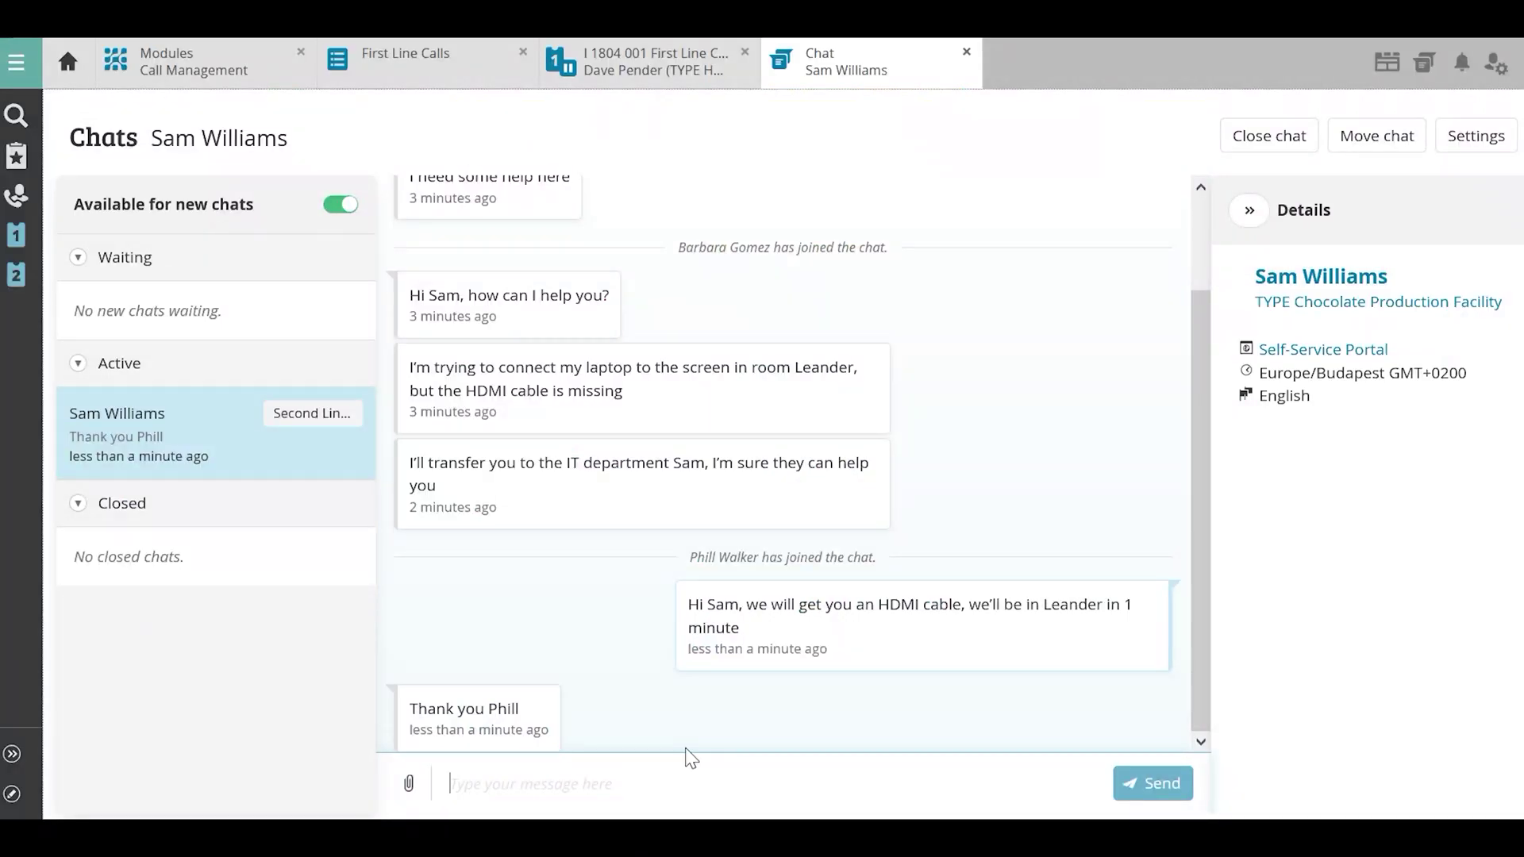
- Close the chat, confirming the dialog, and create First Line Call I 2004 001 from it
click(1256, 139)
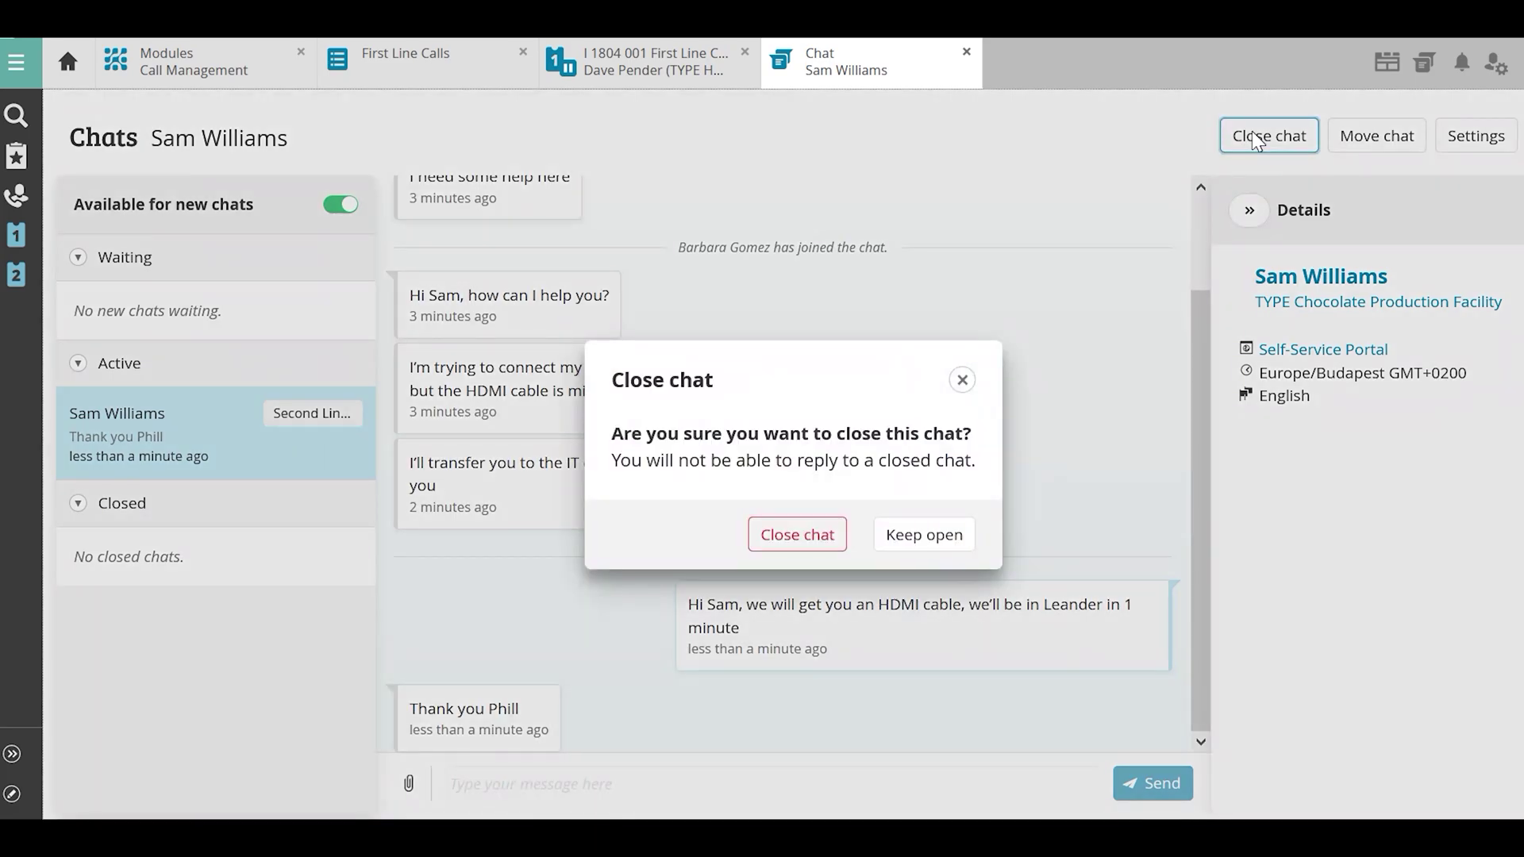
click(804, 542)
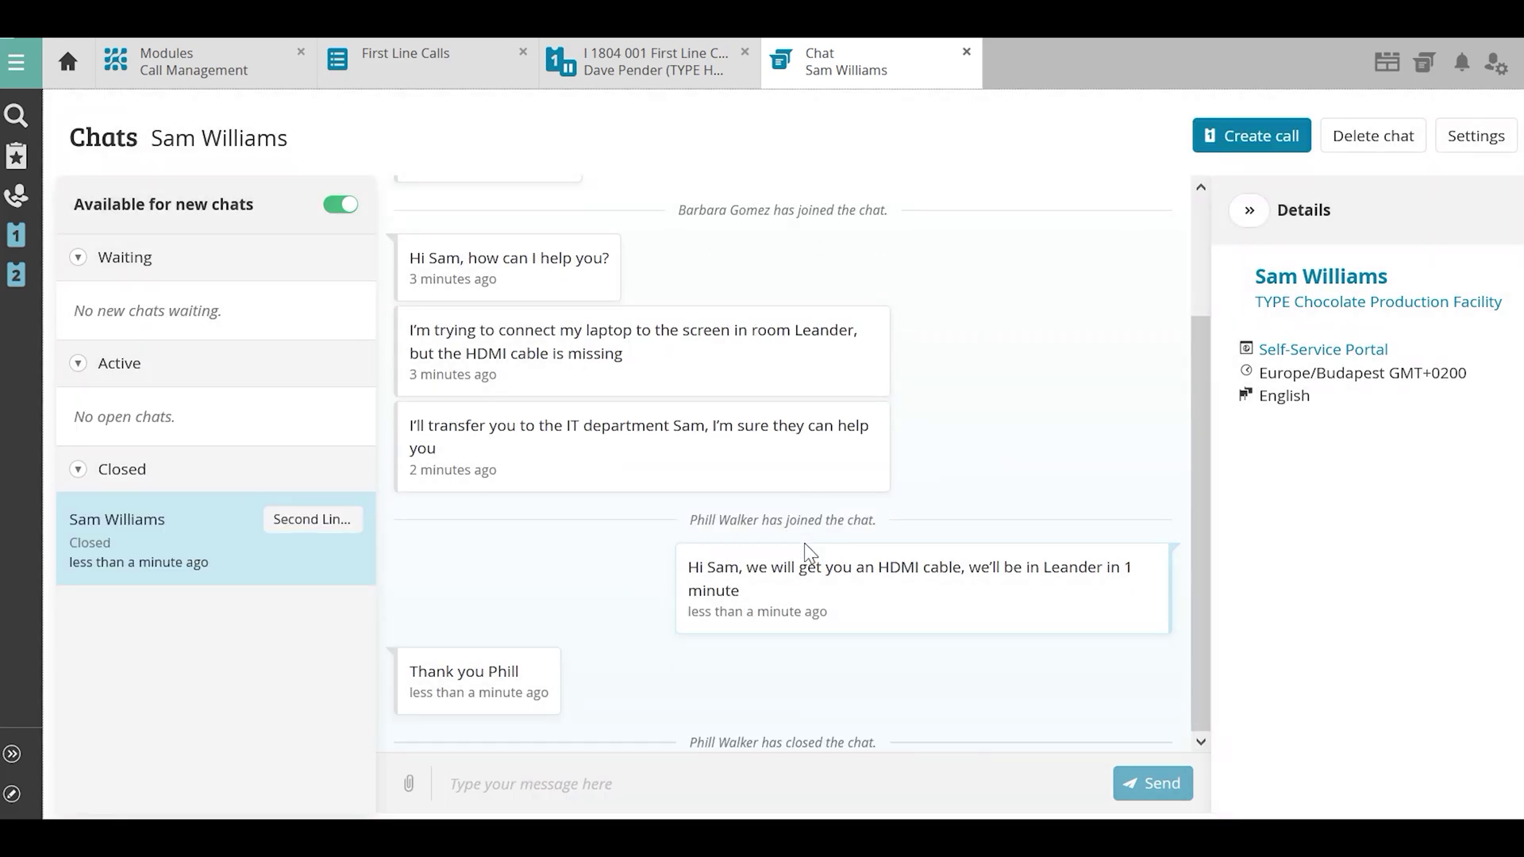
click(1254, 140)
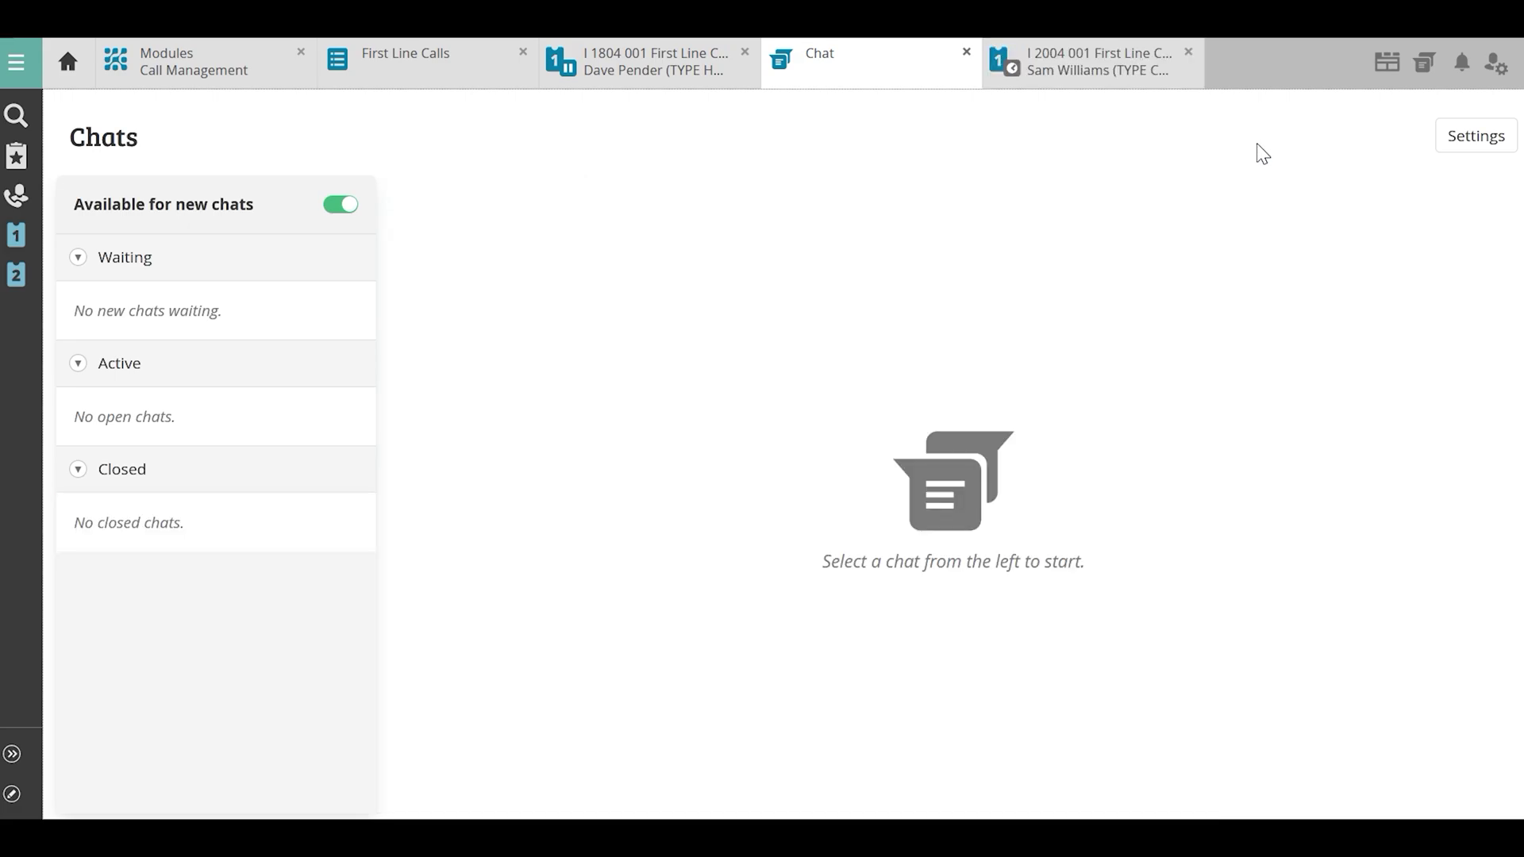
- On call I 2004 001, write the action note 'HDMI cable has been delivered'
click(1084, 78)
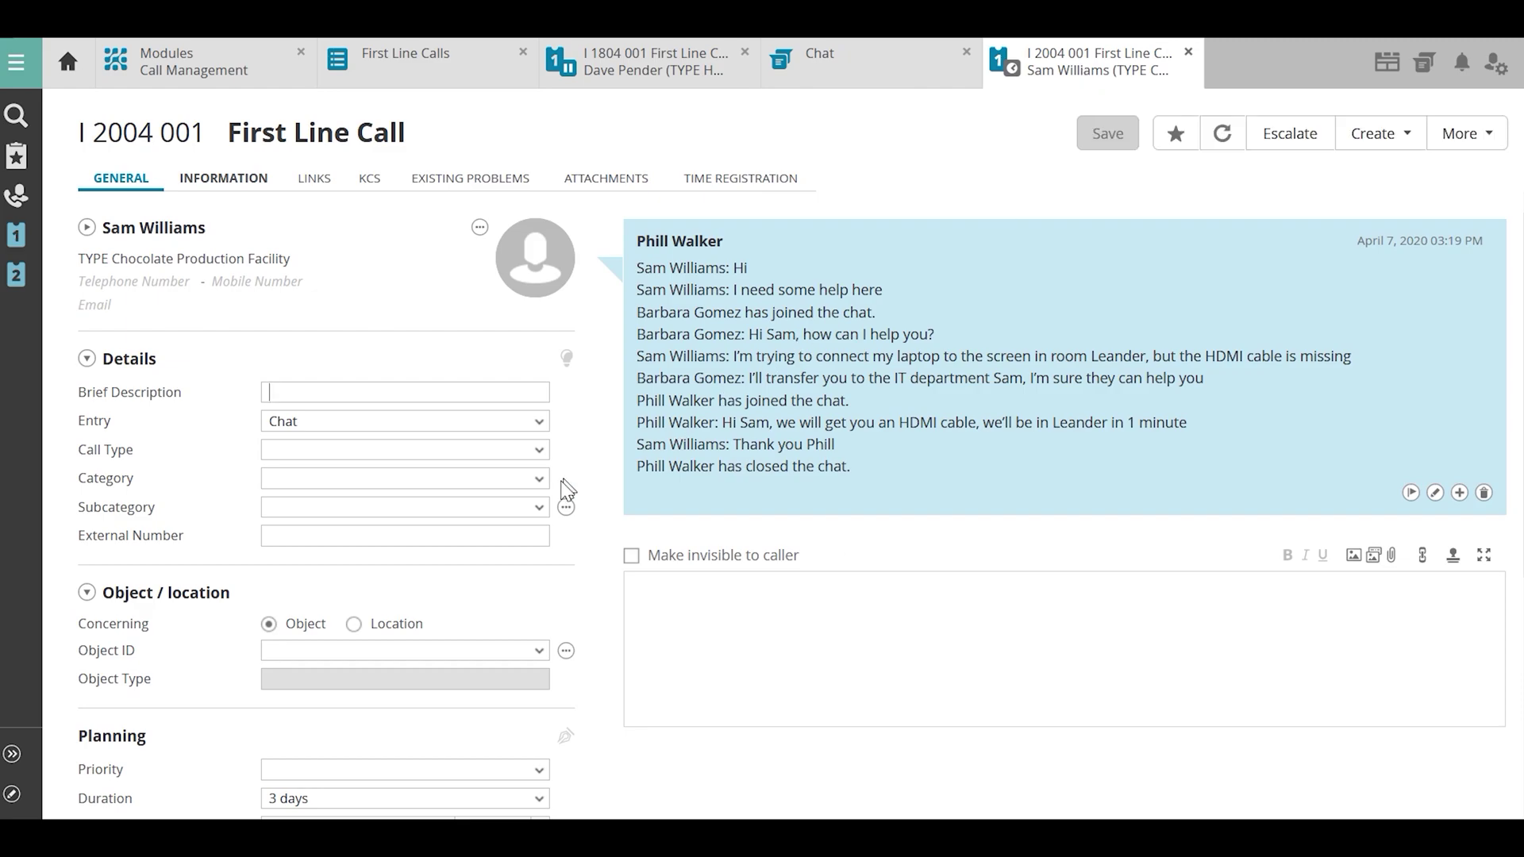
scroll(592, 511, down, 1)
click(635, 482)
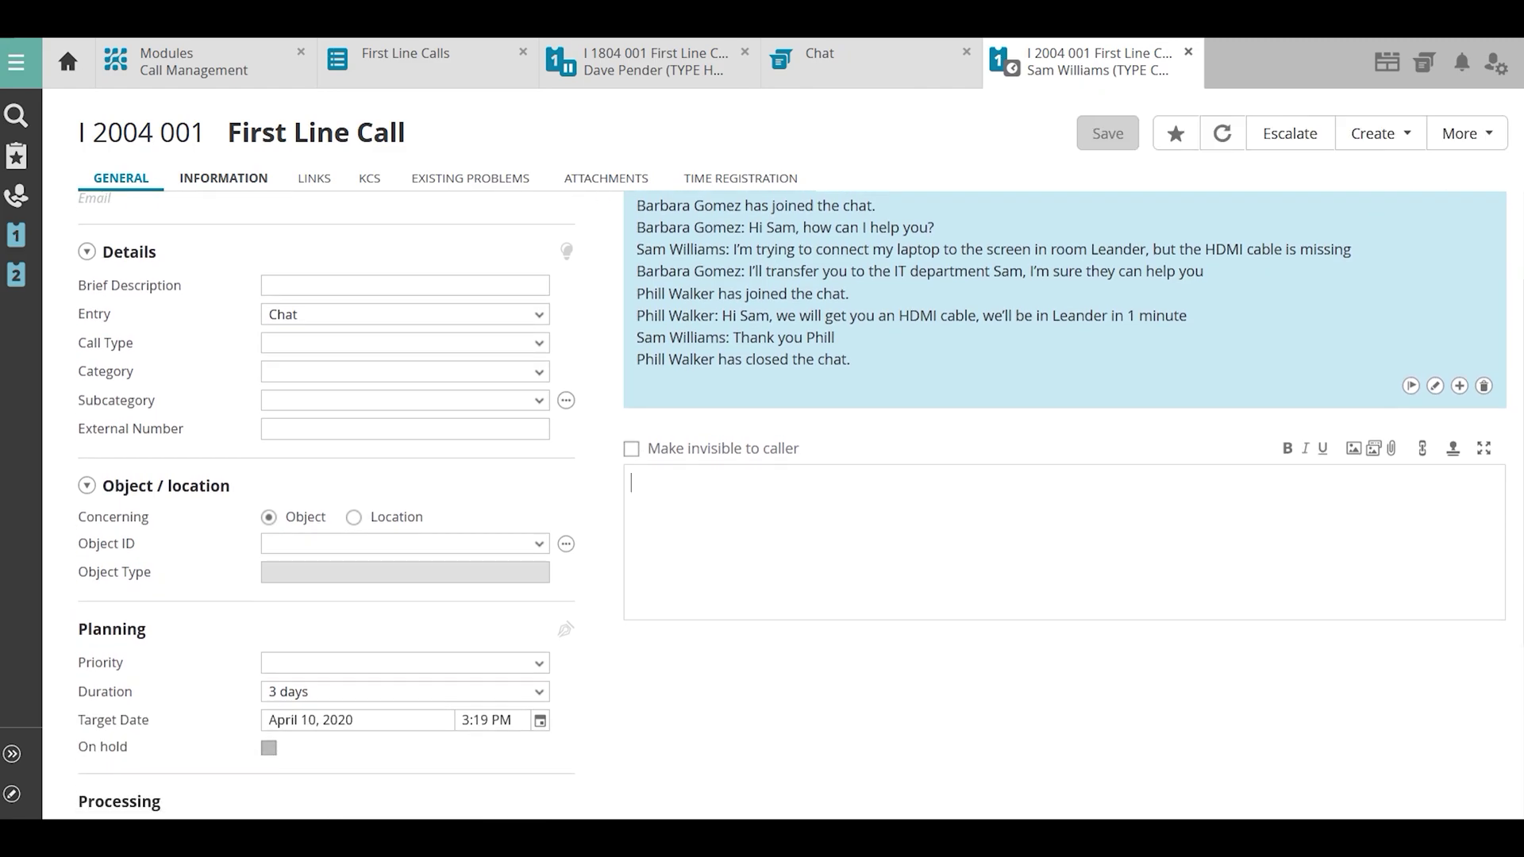
text(HDMI cab)
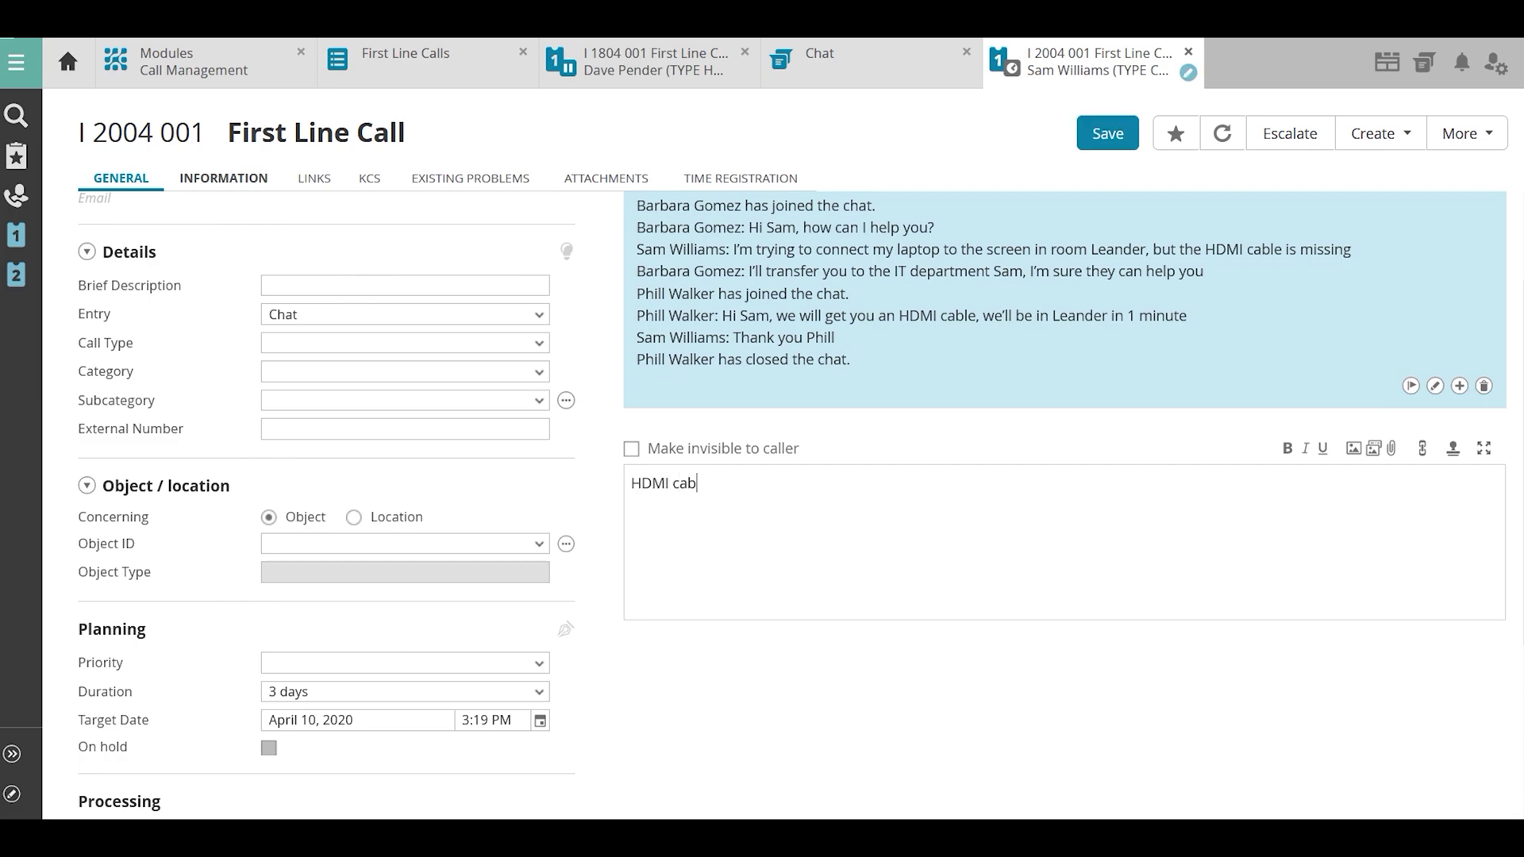
text(le has been delivered)
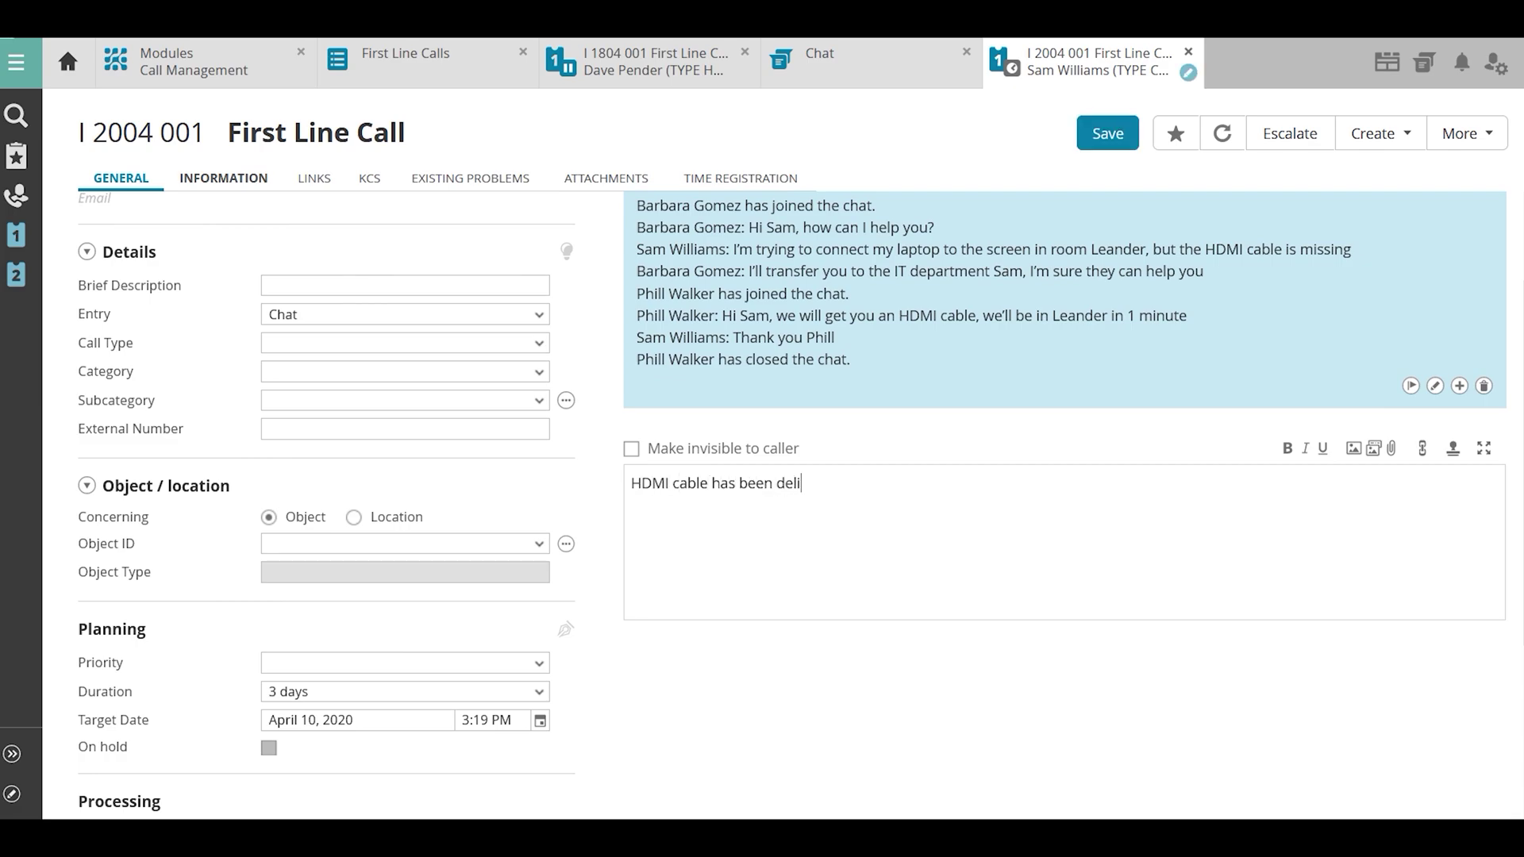